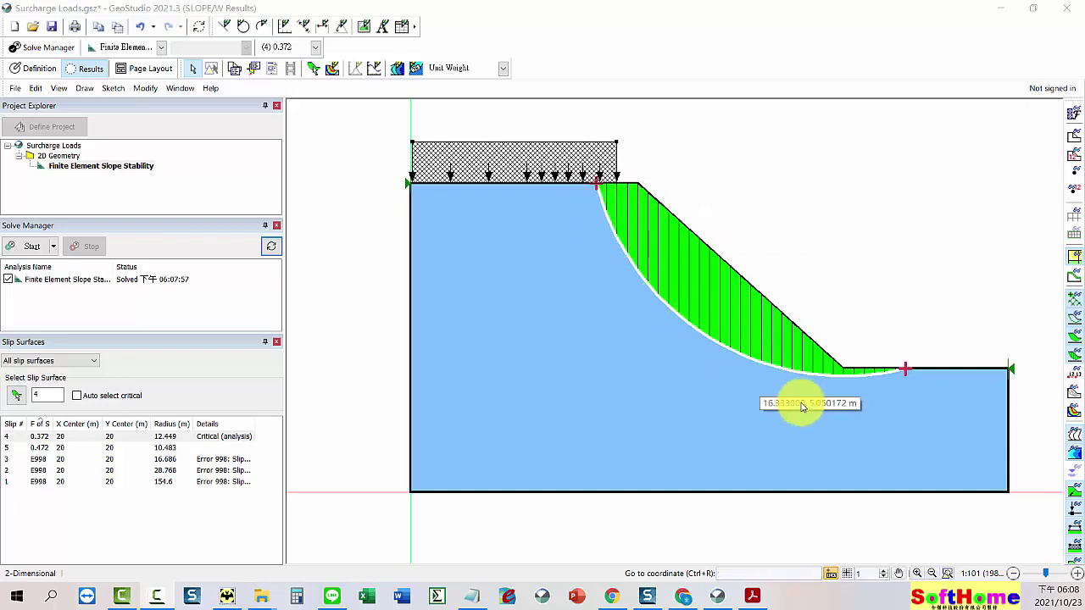
# Re-solve the Finite Element Slope Stability analysis with the existing surcharge load on the slope crest
pyautogui.click(920, 378)
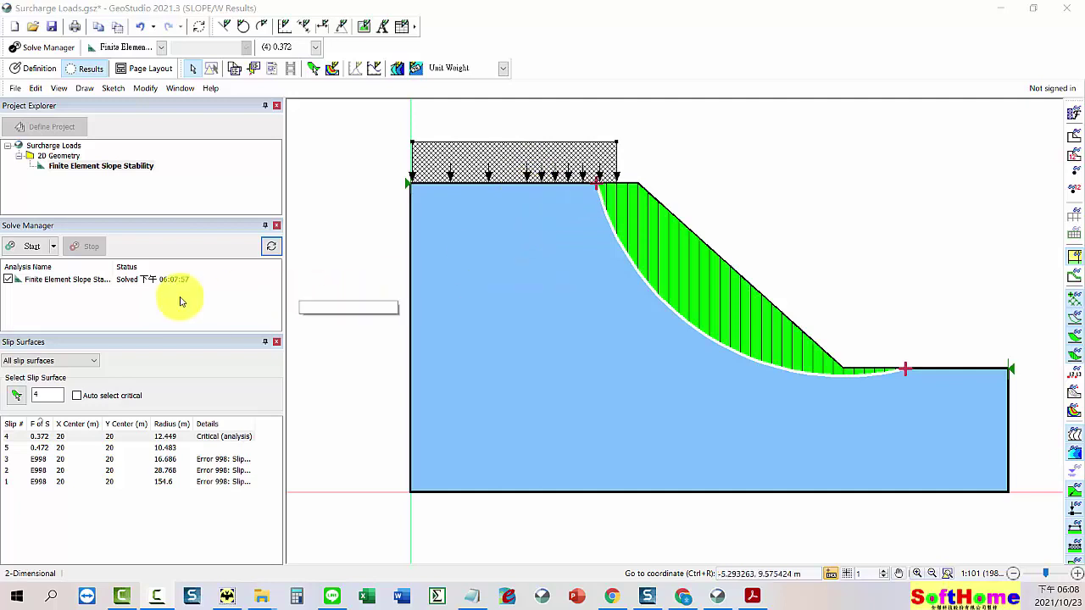
pyautogui.click(37, 70)
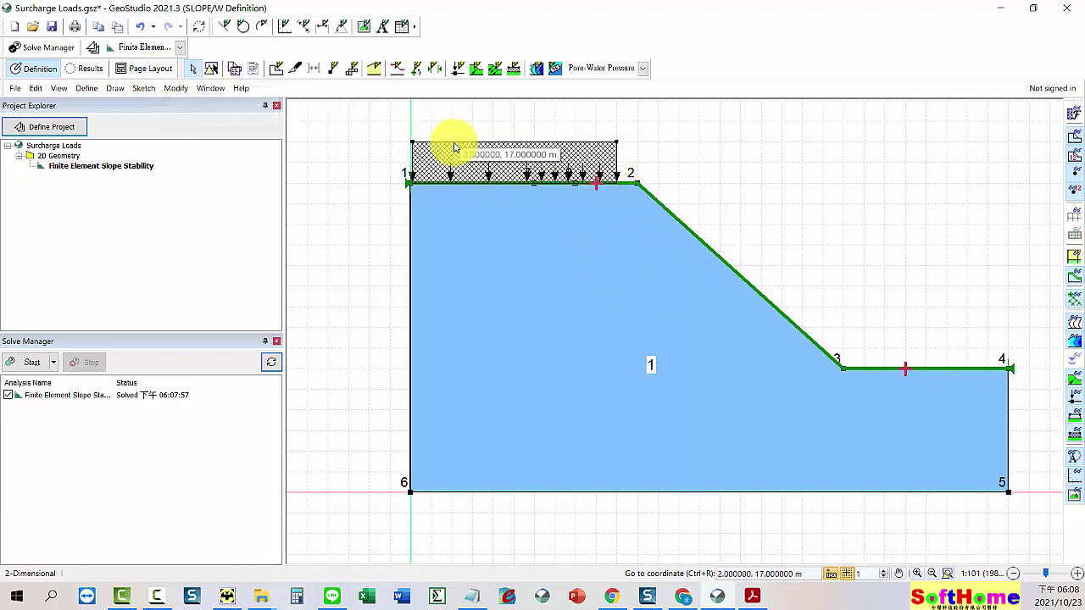
pyautogui.click(32, 363)
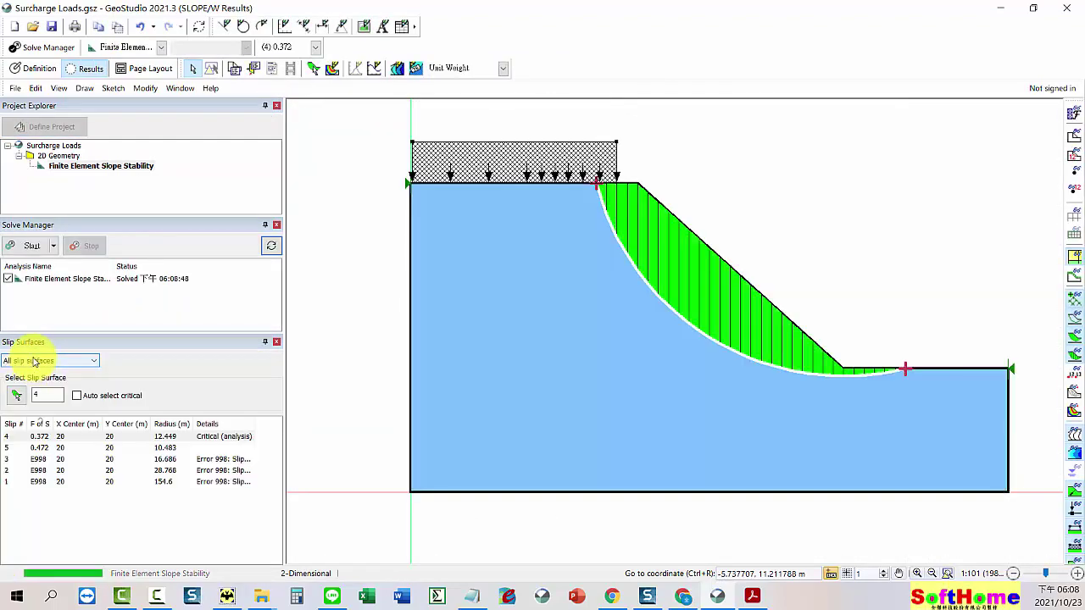
# Delete the existing surcharge load above the slope crest and re-solve the analysis without it
pyautogui.click(37, 69)
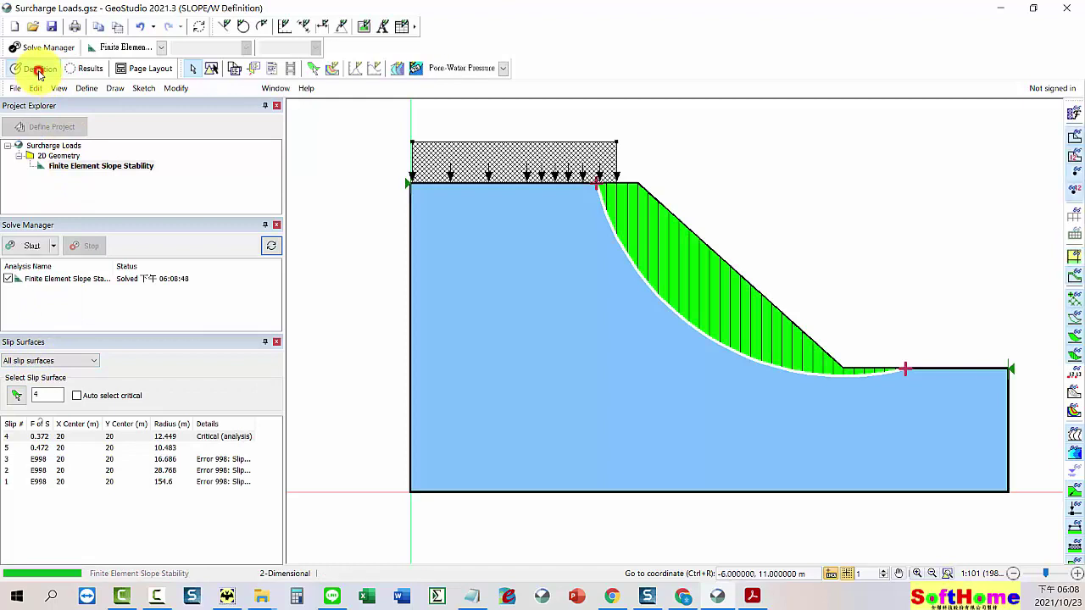
pyautogui.click(176, 88)
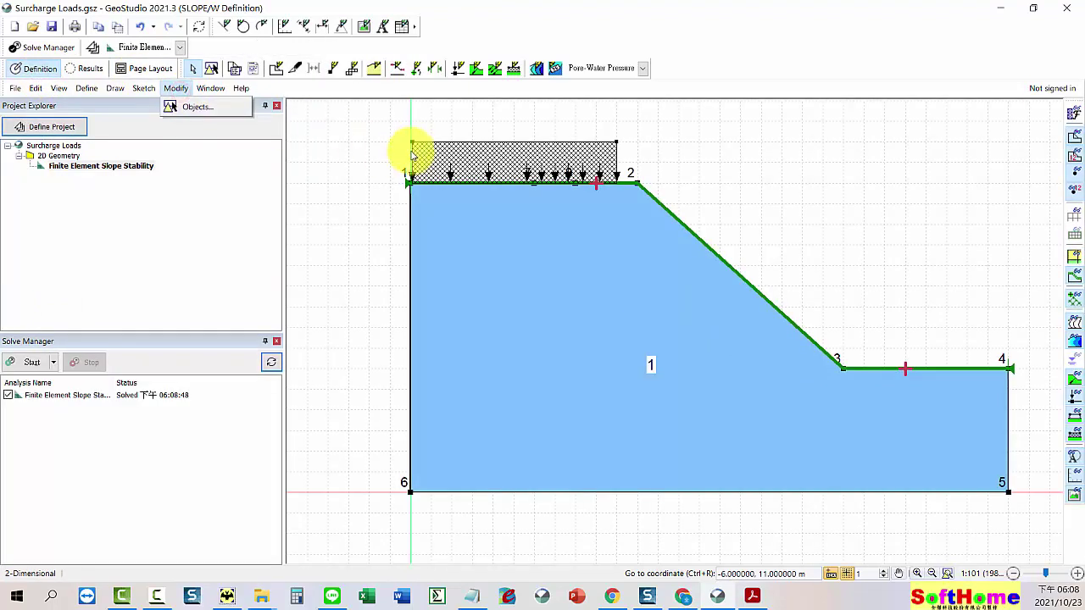
pyautogui.click(199, 106)
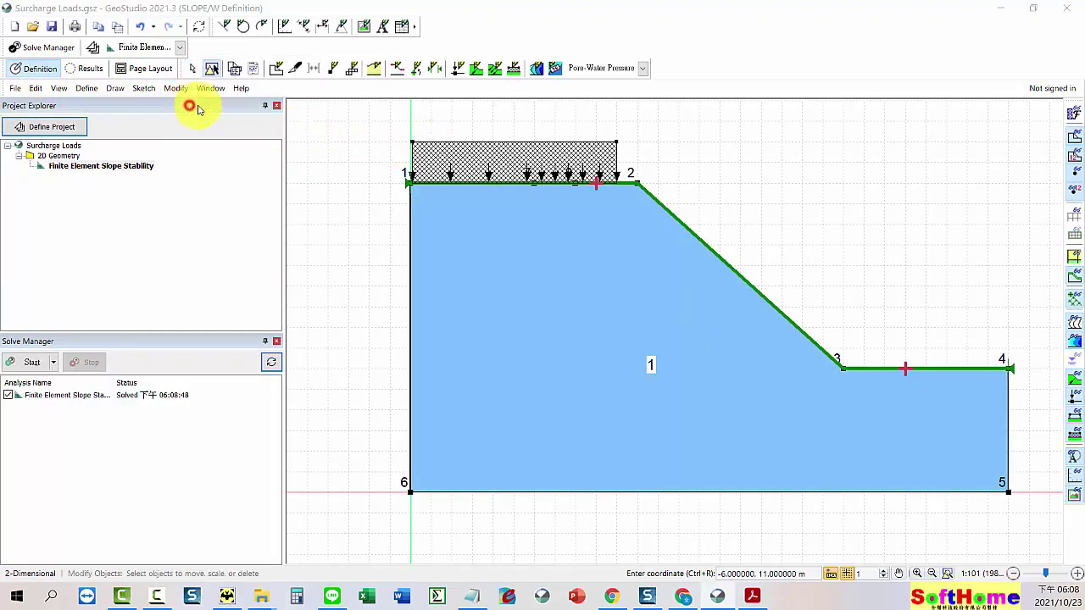
pyautogui.click(567, 160)
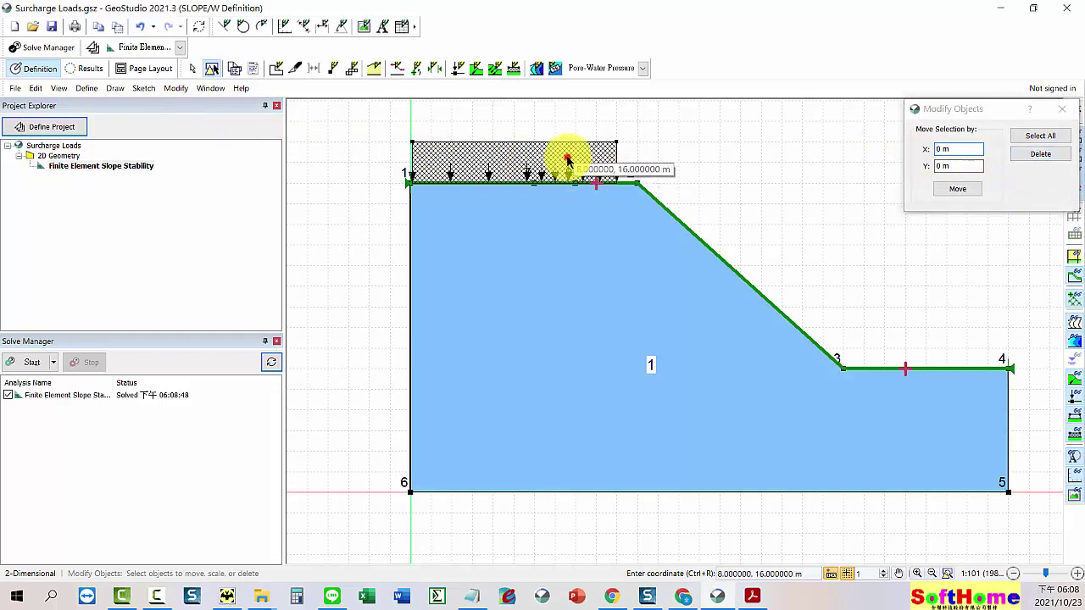
pyautogui.moveTo(582, 162); pyautogui.dragTo(628, 172)
pyautogui.click(945, 188)
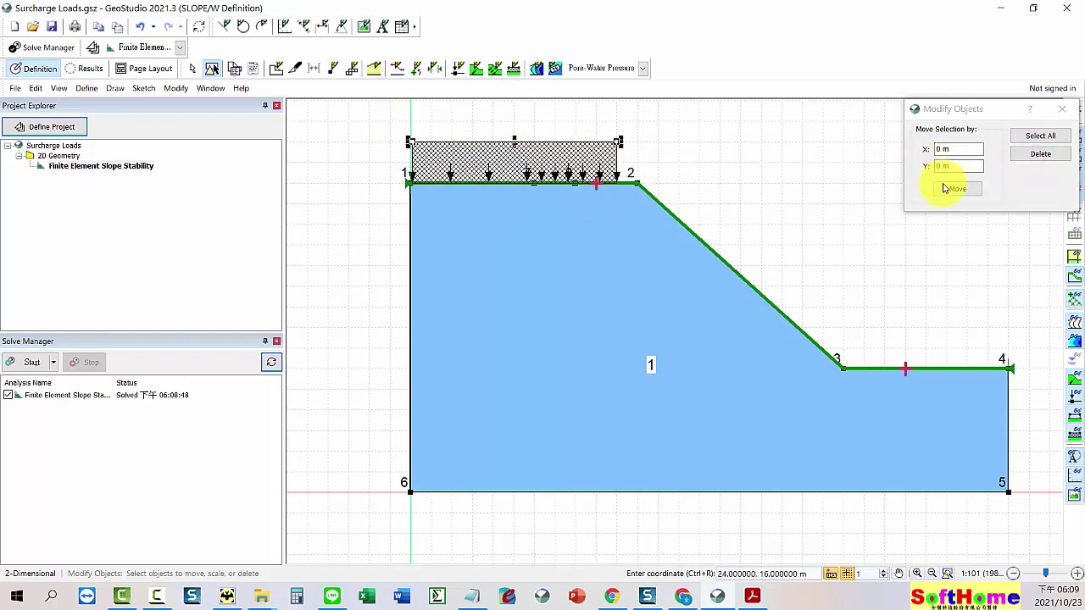
pyautogui.click(1040, 155)
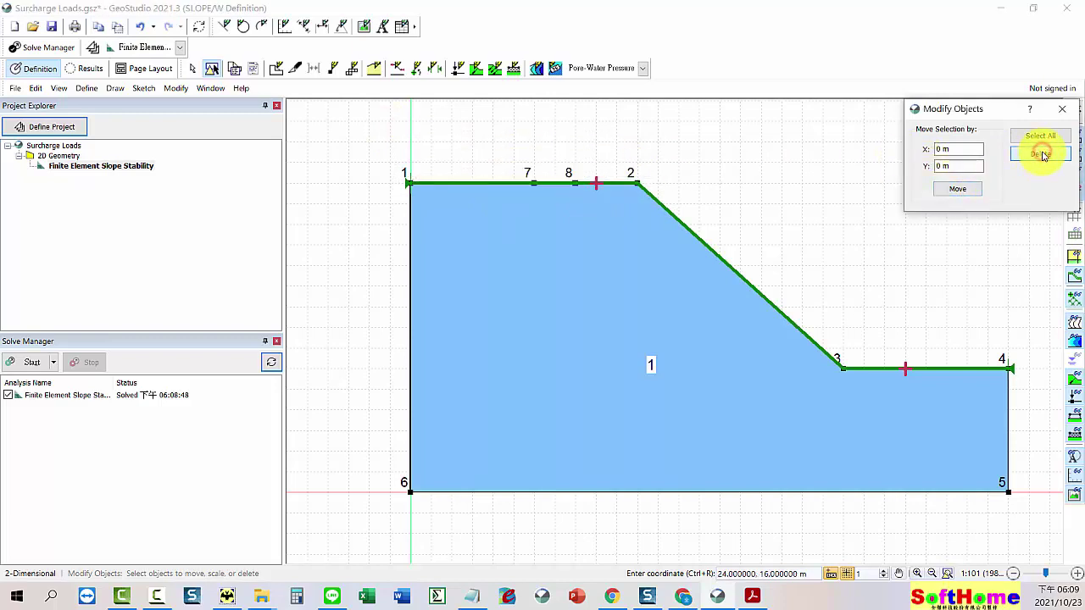
pyautogui.click(1060, 110)
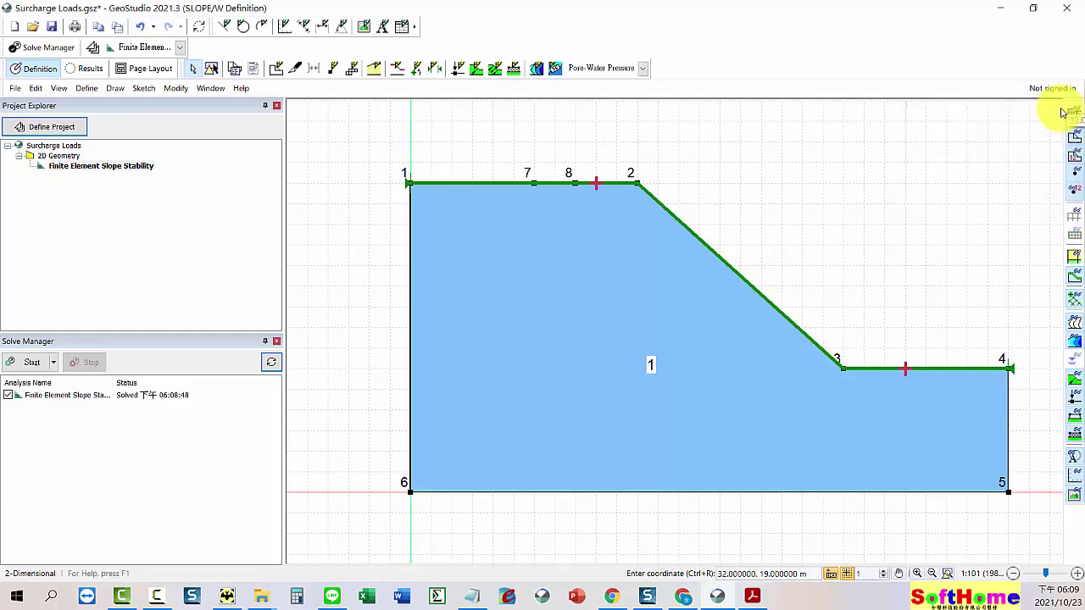
pyautogui.click(25, 362)
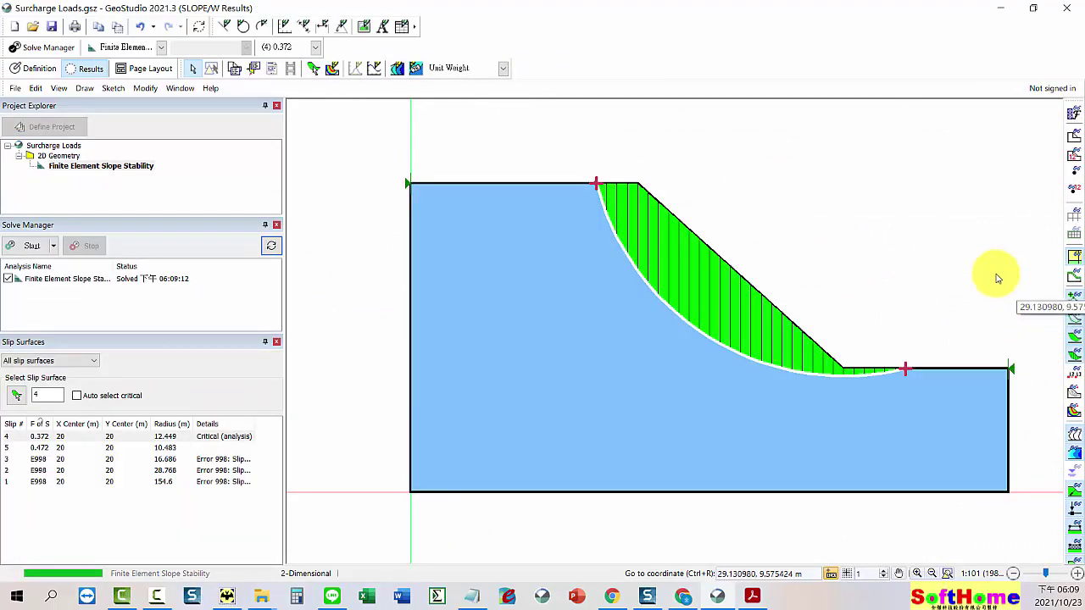
# Draw a vertical surcharge load with a unit weight of 100 kN/m³ along the crest from (1, 15) to (7, 15) m
pyautogui.click(38, 70)
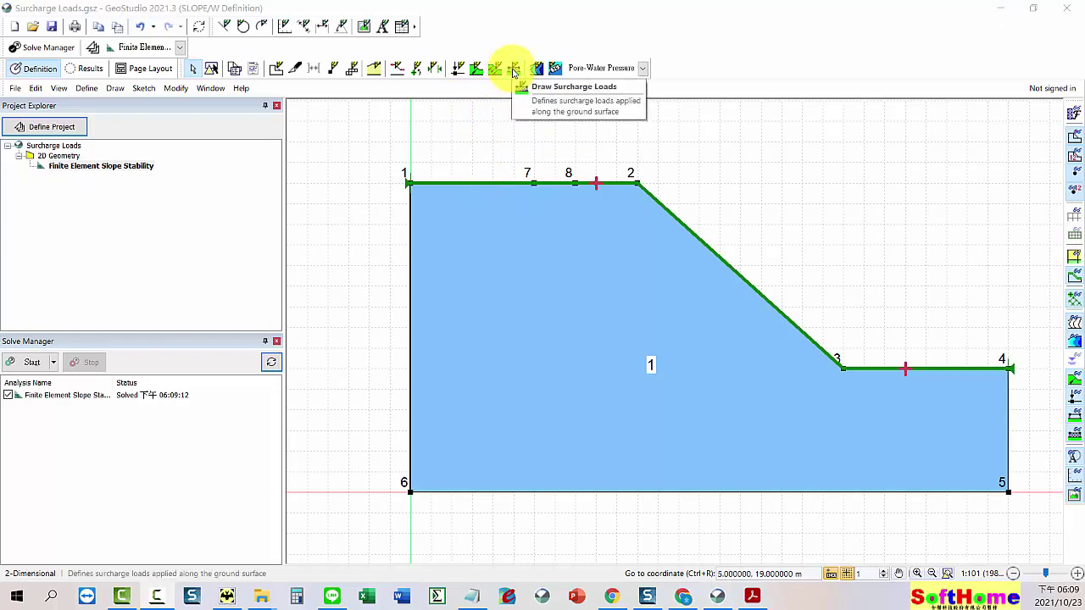
pyautogui.click(512, 69)
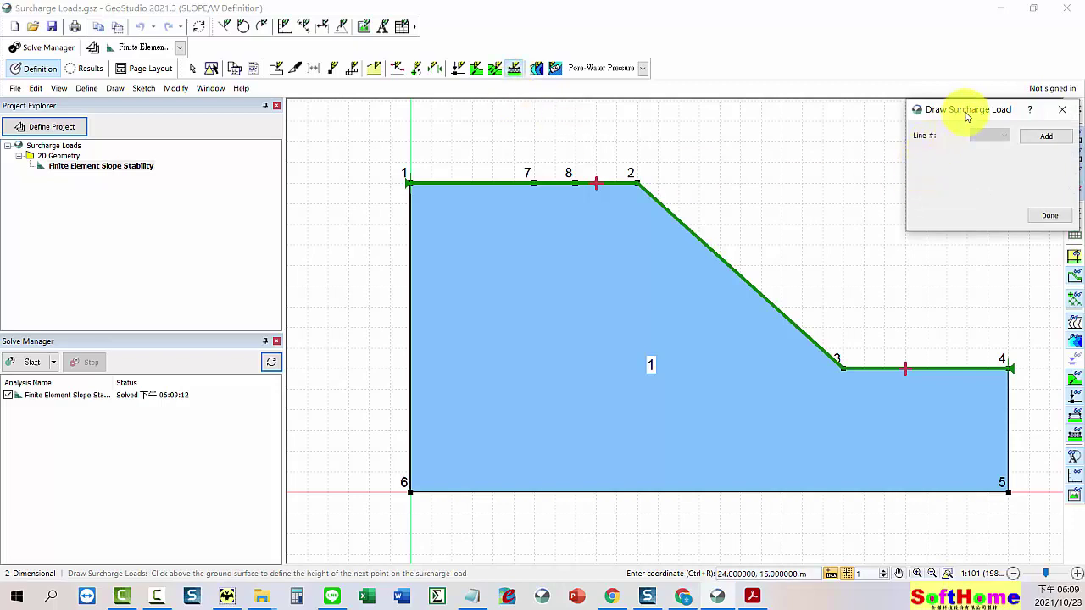
pyautogui.moveTo(947, 116); pyautogui.dragTo(771, 129)
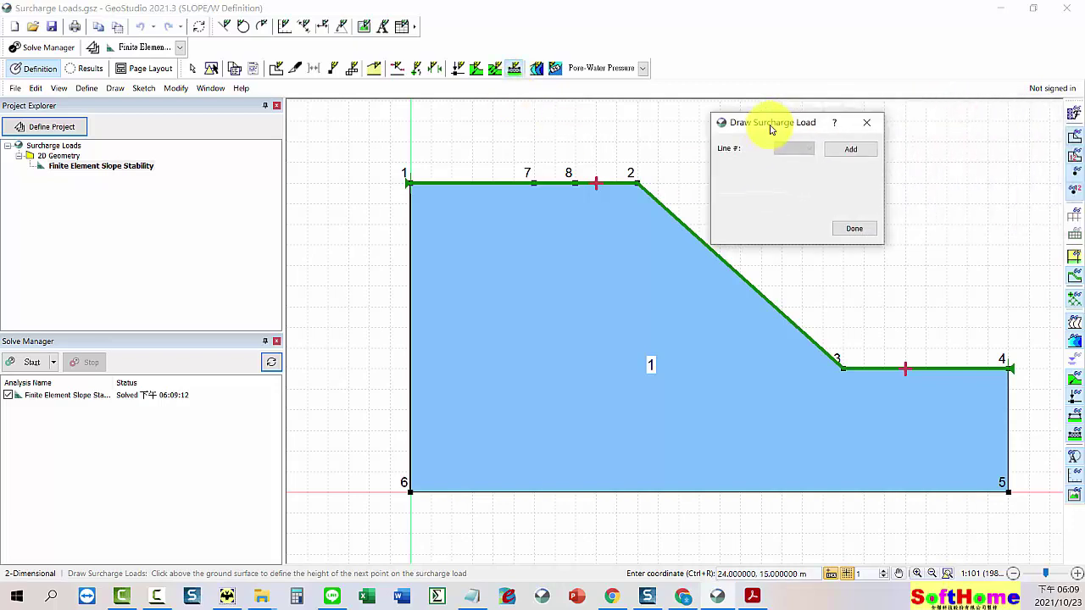
pyautogui.click(844, 150)
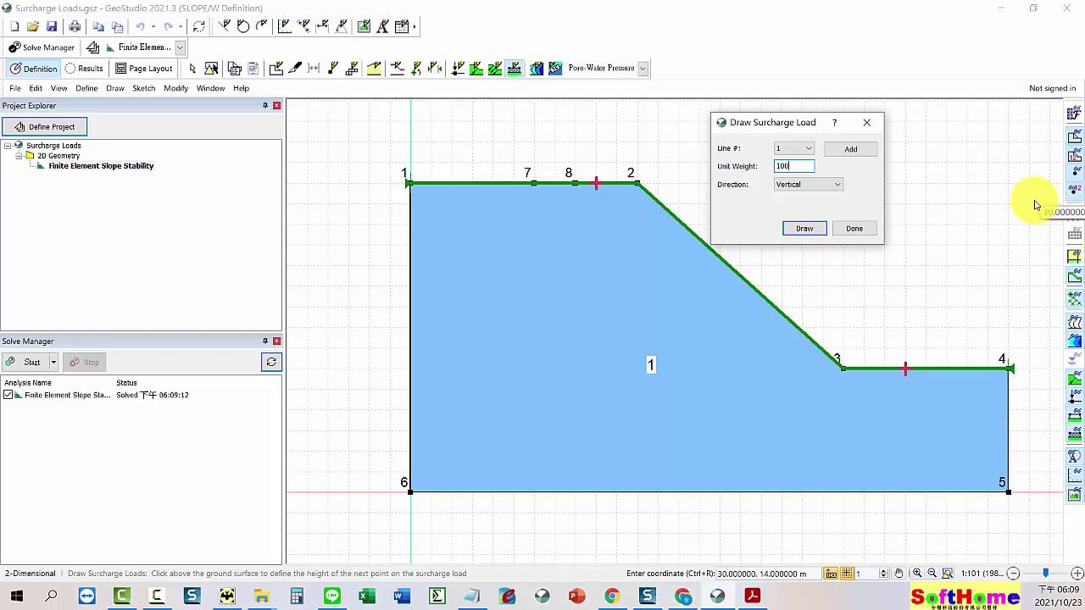
pyautogui.click(804, 229)
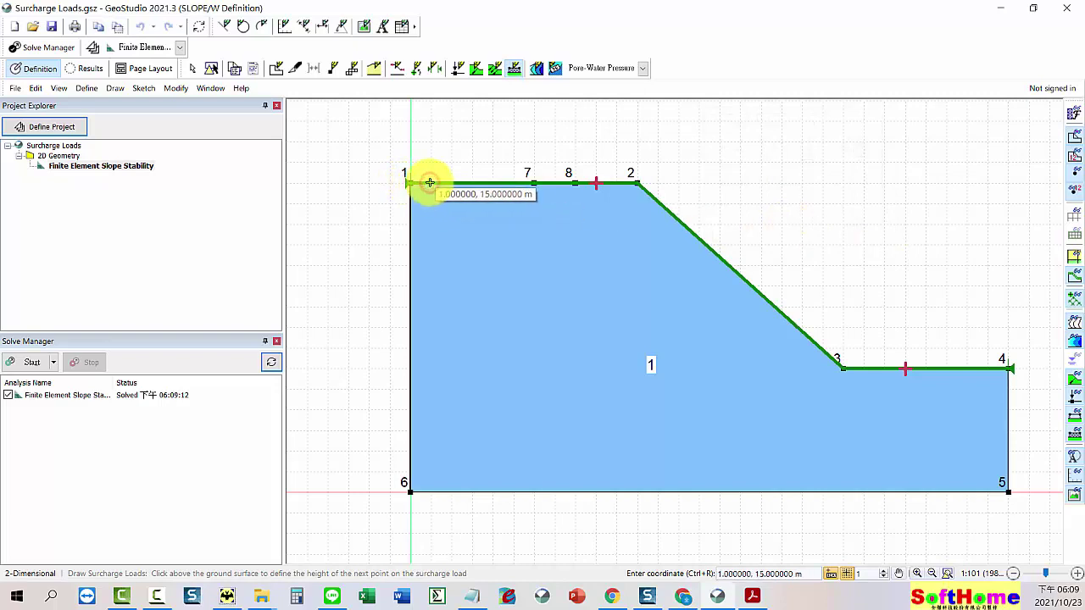
pyautogui.click(430, 183)
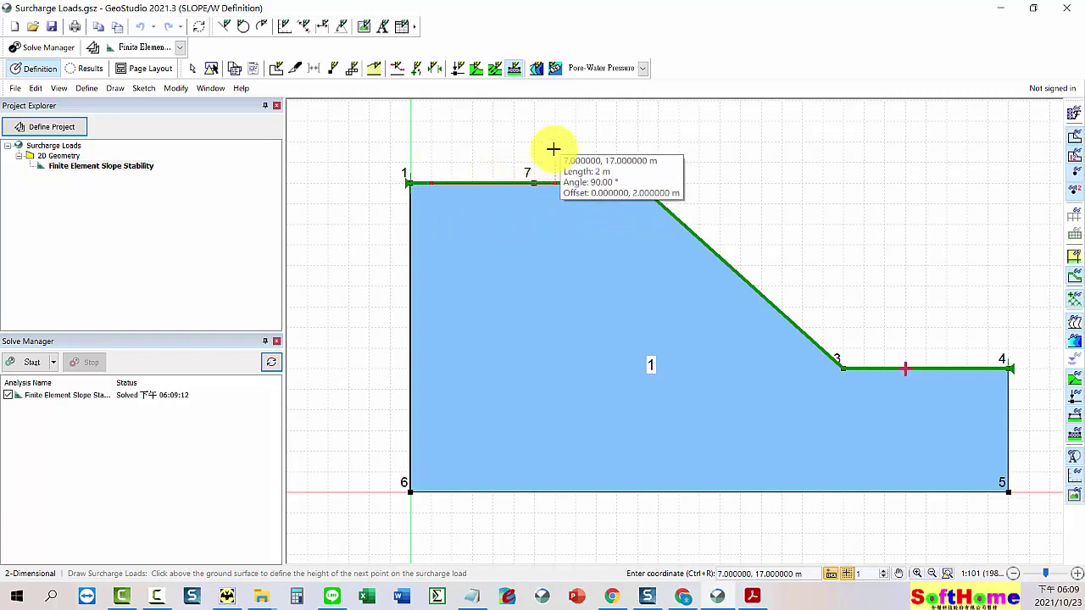
pyautogui.click(553, 183)
pyautogui.rightClick(553, 183)
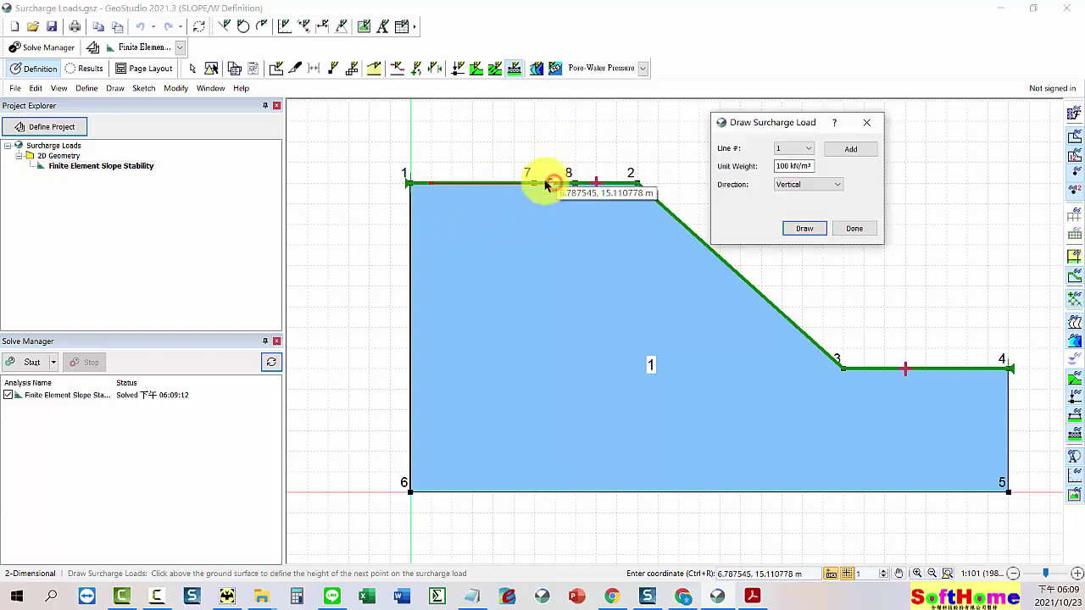
pyautogui.click(853, 231)
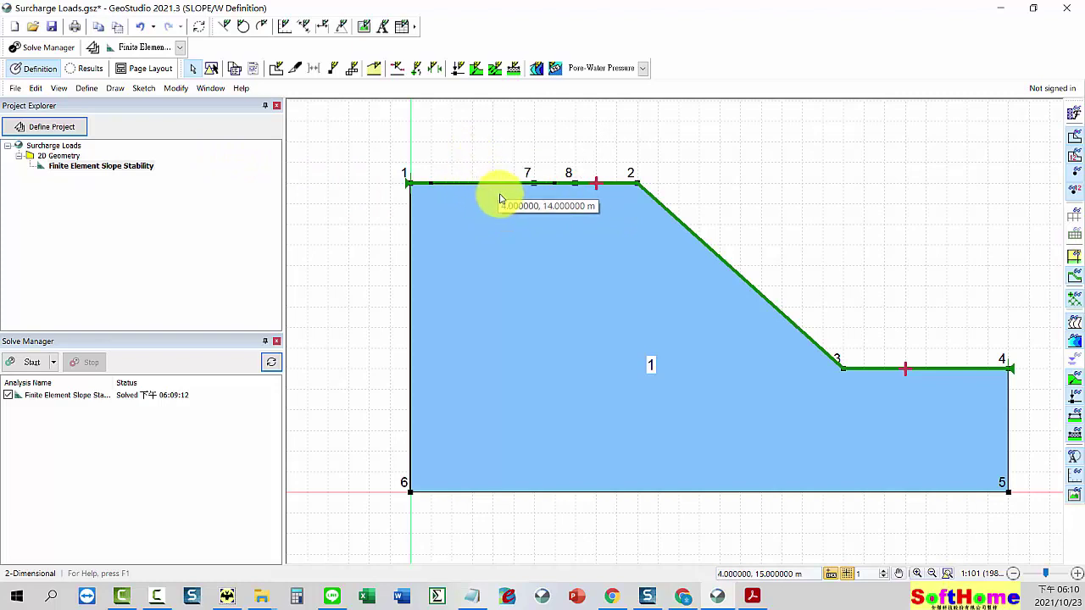
# Move the surcharge load line above the crest to Y 18 m, spanning about X 0.6 to 6.6 m
pyautogui.click(551, 186)
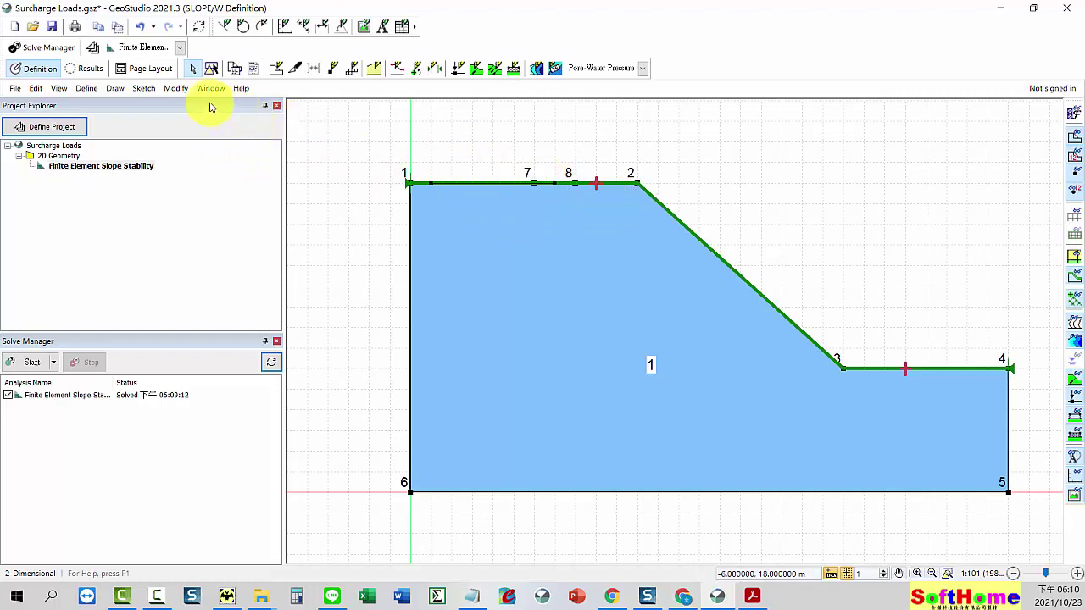
pyautogui.click(177, 88)
pyautogui.click(189, 106)
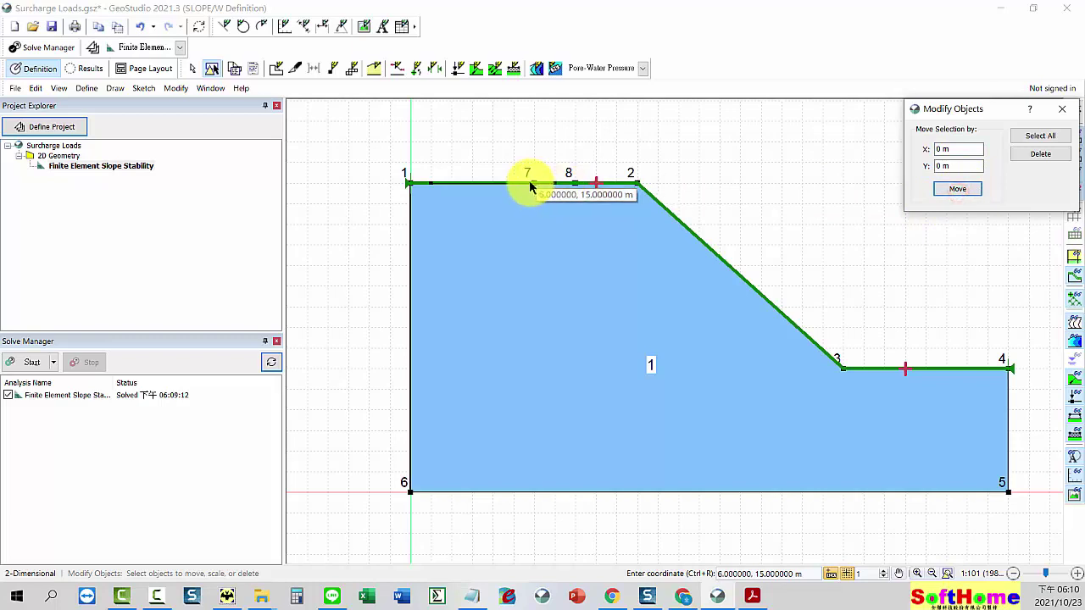
pyautogui.moveTo(526, 180)
pyautogui.mouseDown()
pyautogui.moveTo(529, 164)
pyautogui.moveTo(430, 181)
pyautogui.moveTo(412, 140)
pyautogui.moveTo(140, 49)
pyautogui.mouseUp()
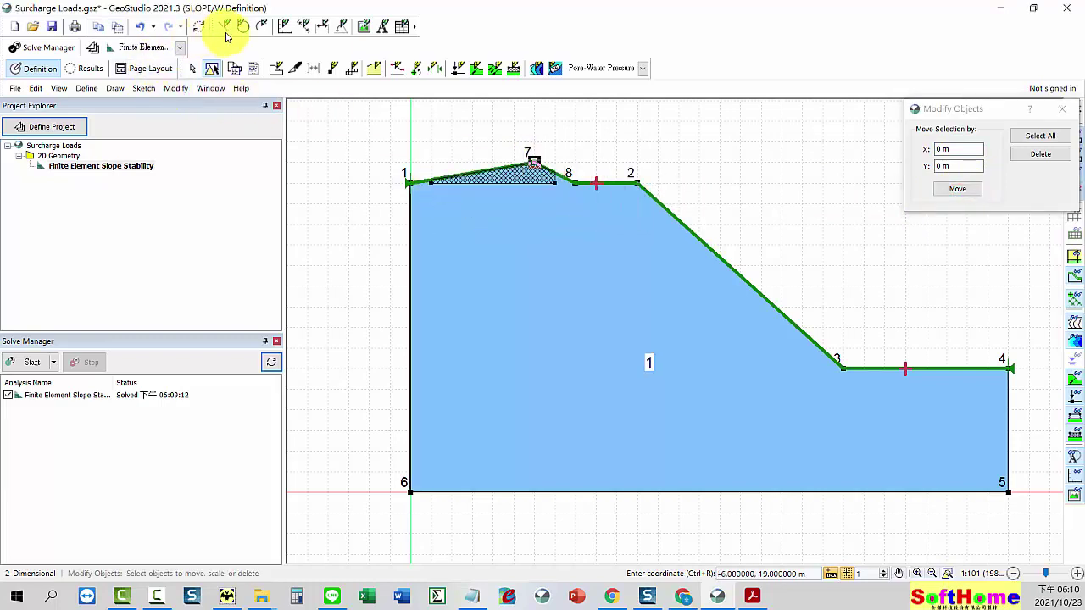
pyautogui.click(135, 28)
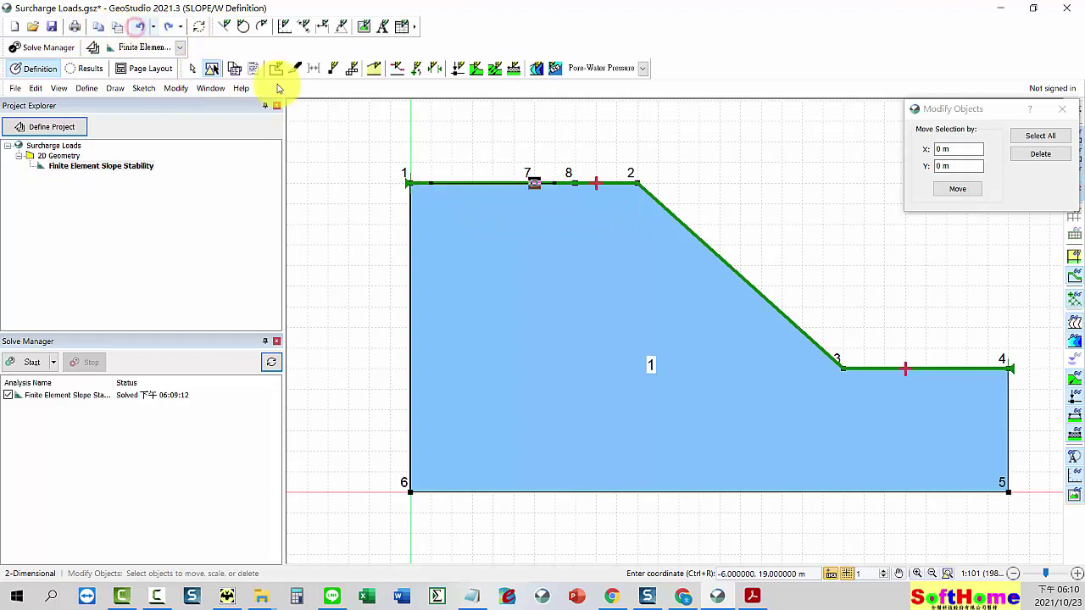
pyautogui.click(465, 184)
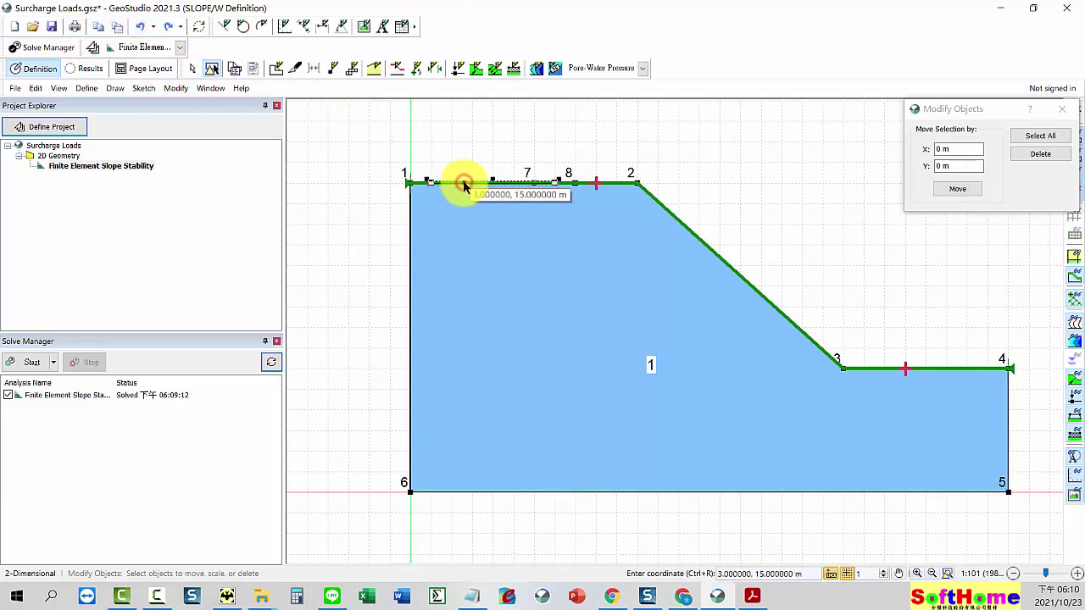
pyautogui.moveTo(464, 184)
pyautogui.mouseDown()
pyautogui.moveTo(467, 145)
pyautogui.moveTo(467, 175)
pyautogui.moveTo(480, 164)
pyautogui.moveTo(483, 120)
pyautogui.mouseUp()
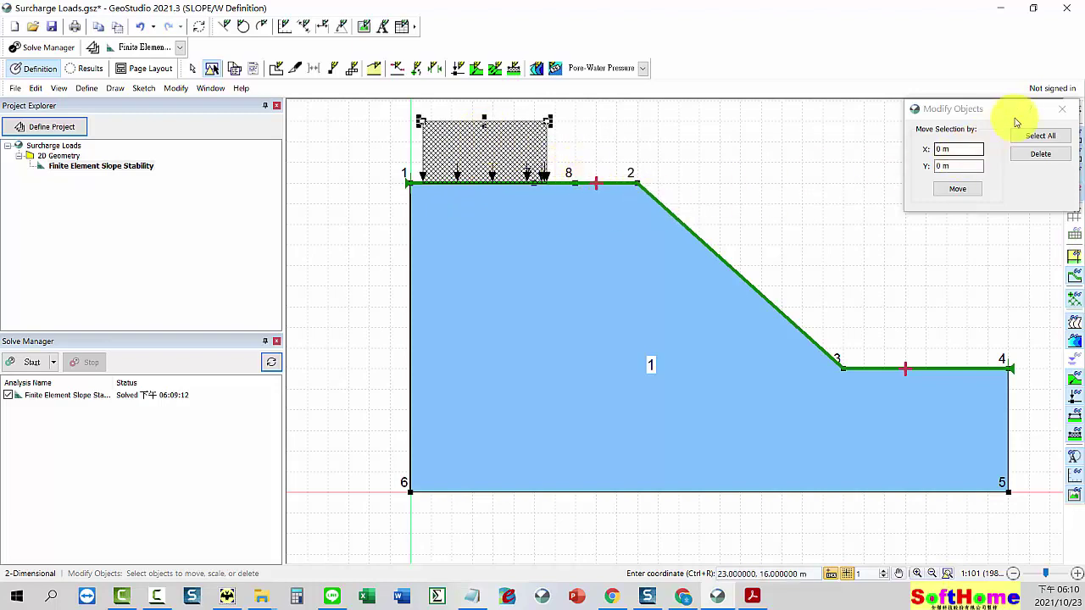
pyautogui.click(1059, 110)
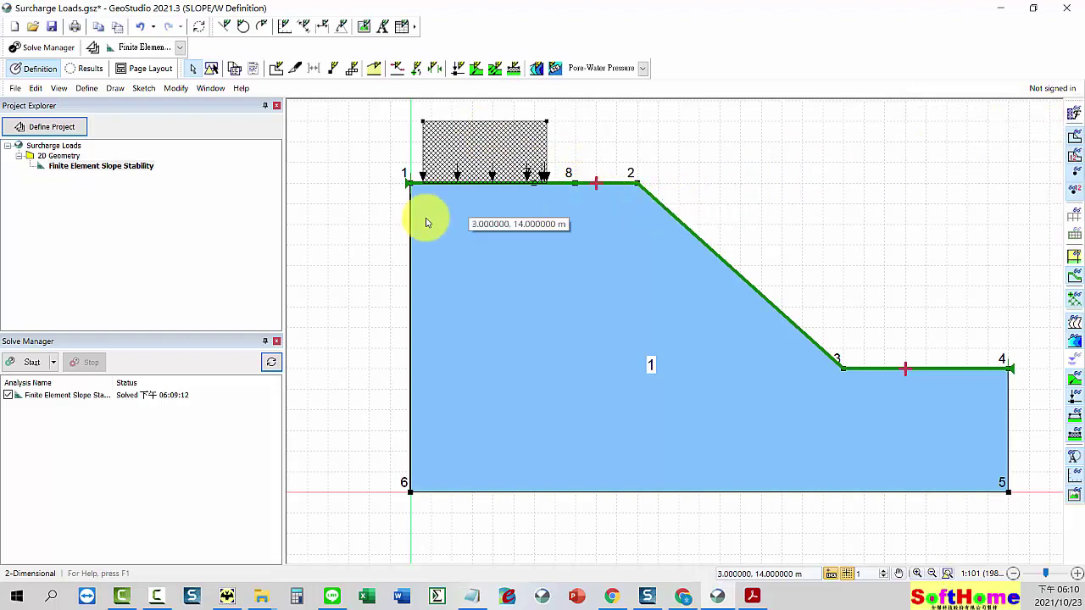
# Set the X coordinate of the surcharge load's first point to 1 m in its definition
pyautogui.click(85, 89)
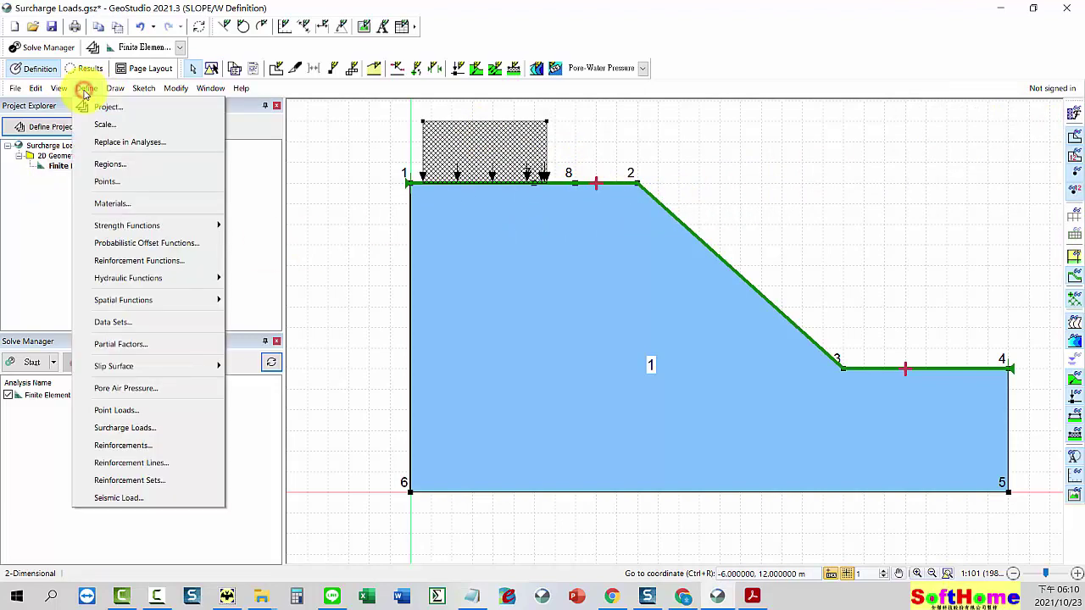
pyautogui.click(145, 429)
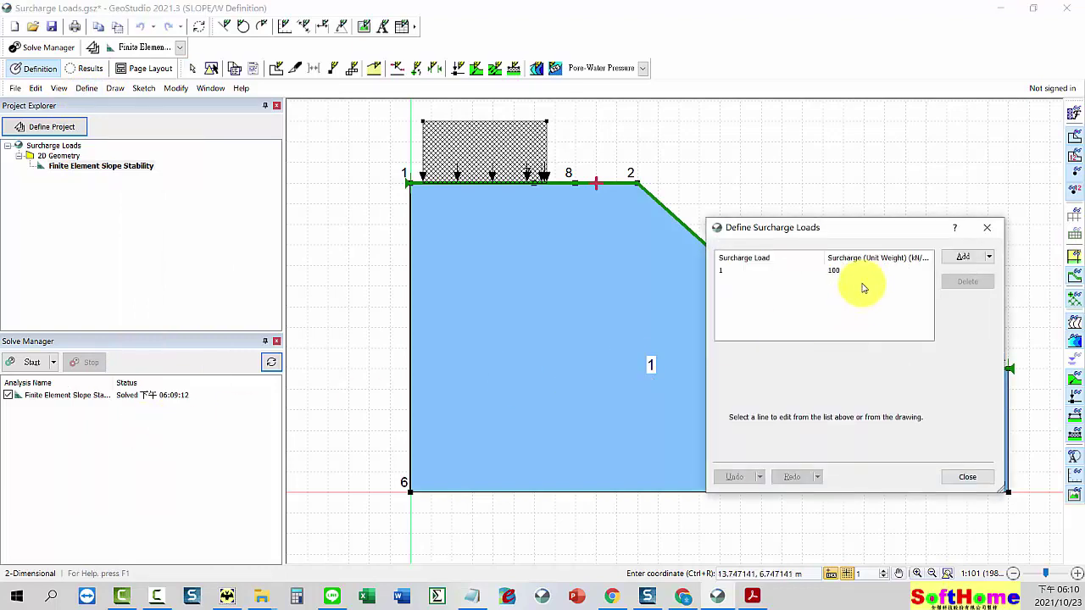
pyautogui.moveTo(855, 233); pyautogui.dragTo(843, 158)
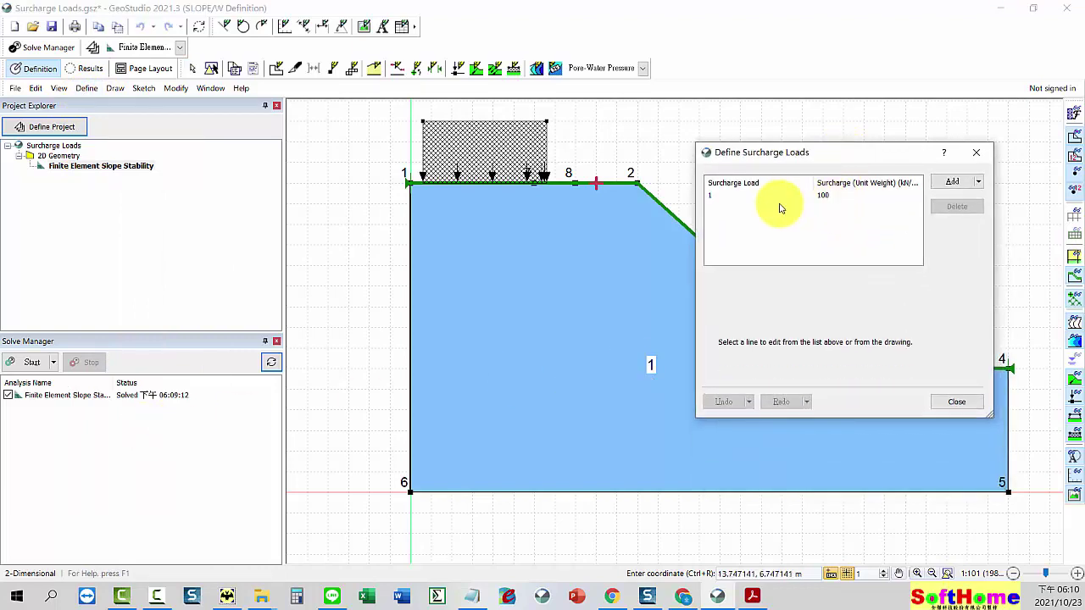
pyautogui.click(719, 200)
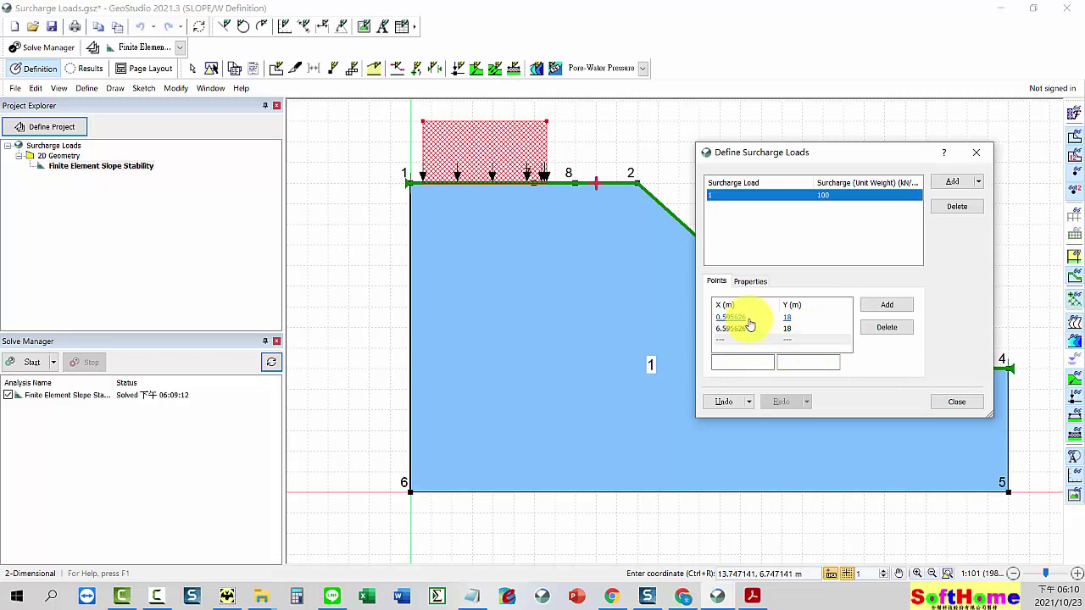
pyautogui.click(749, 319)
pyautogui.moveTo(757, 361); pyautogui.dragTo(700, 354)
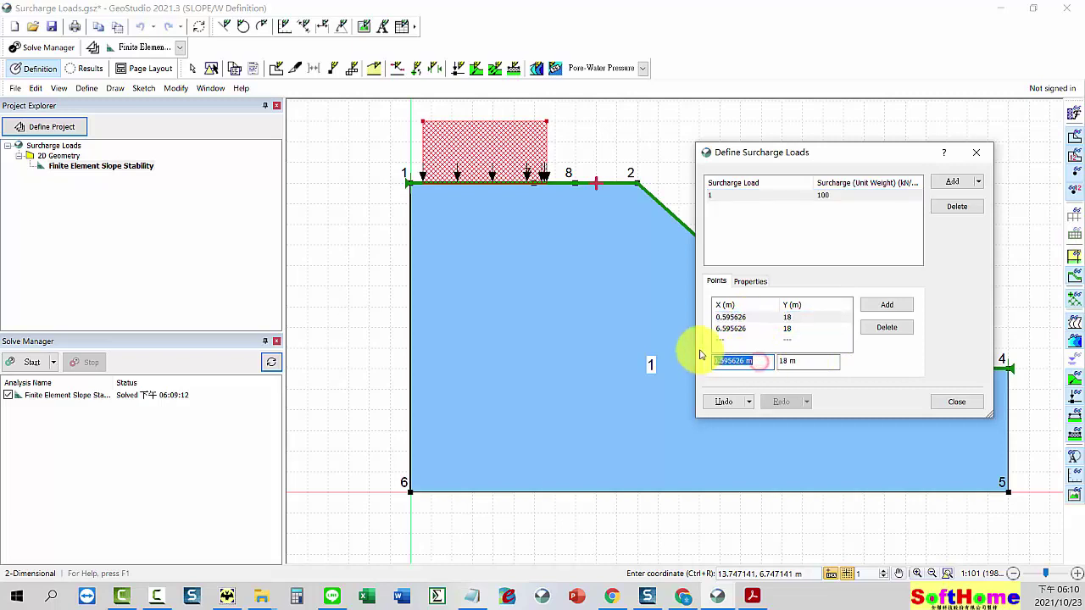
# Set the surcharge load's second point to X 2 m and Y 17 m, and close the load definition
pyautogui.click(742, 329)
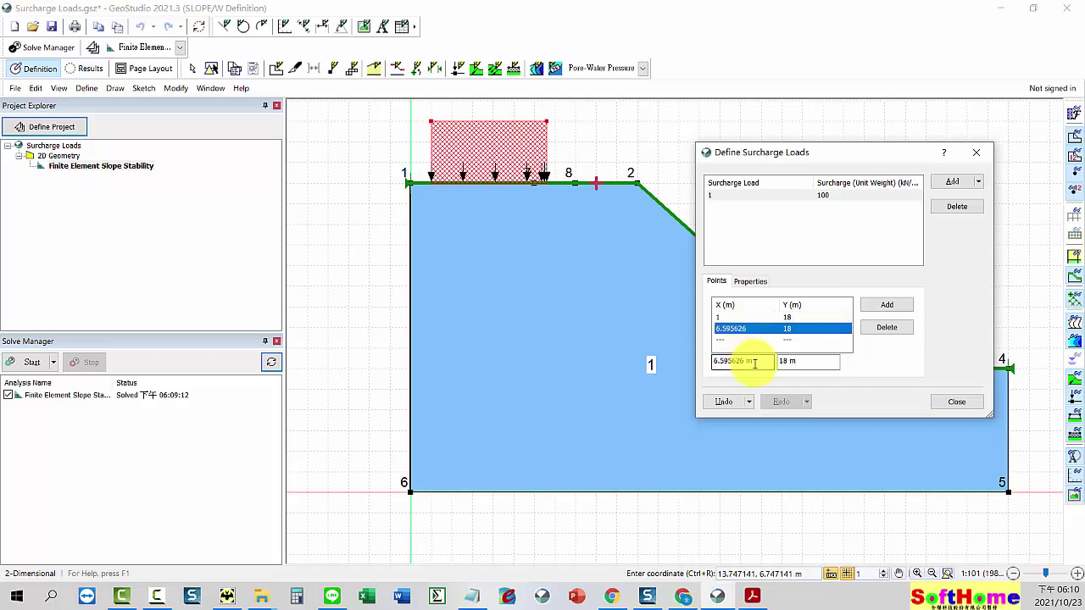
pyautogui.moveTo(754, 363); pyautogui.dragTo(642, 358)
pyautogui.write('2')
pyautogui.press('Tab')
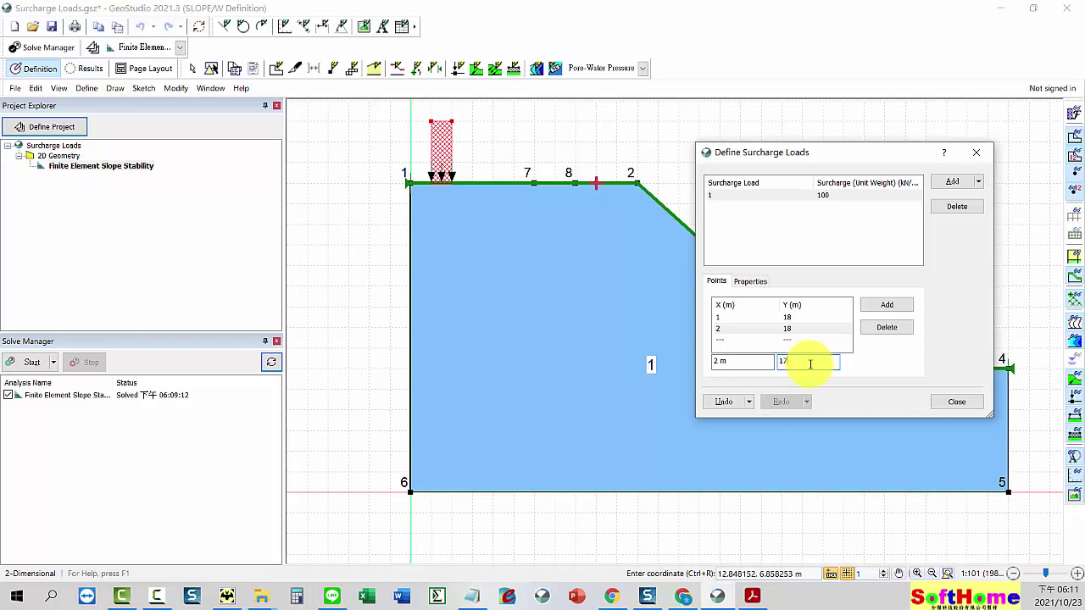
pyautogui.press('Return')
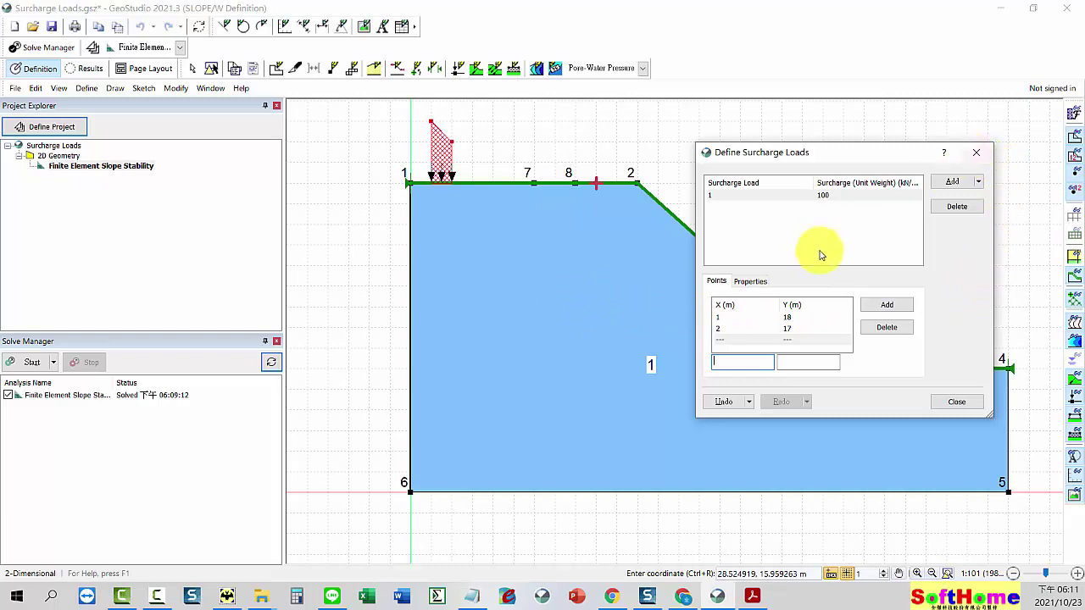
pyautogui.click(977, 152)
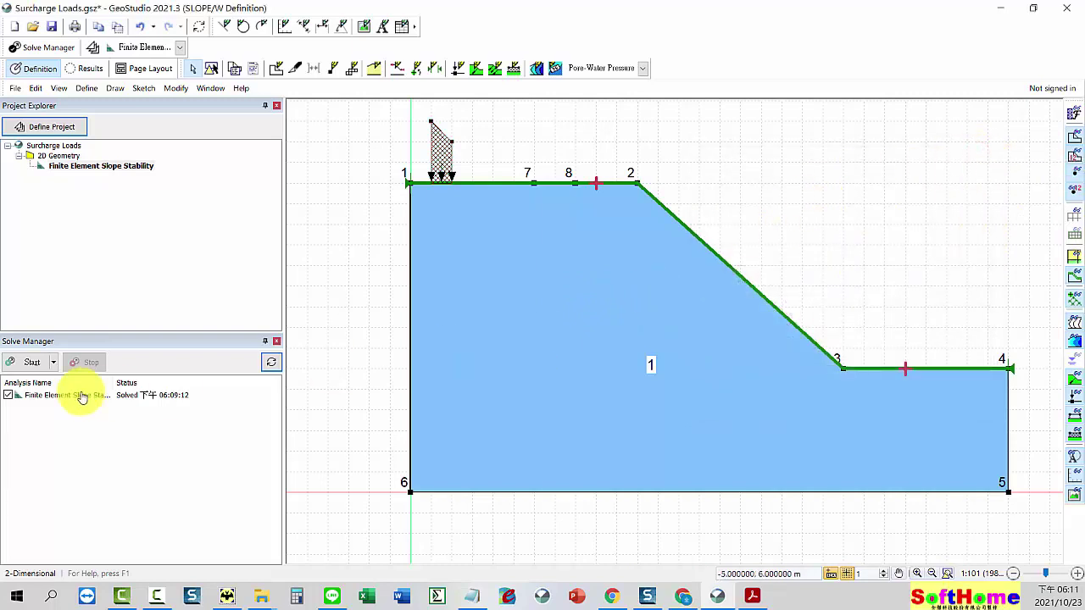
# Solve the Finite Element Slope Stability analysis with the edited surcharge load
pyautogui.click(13, 362)
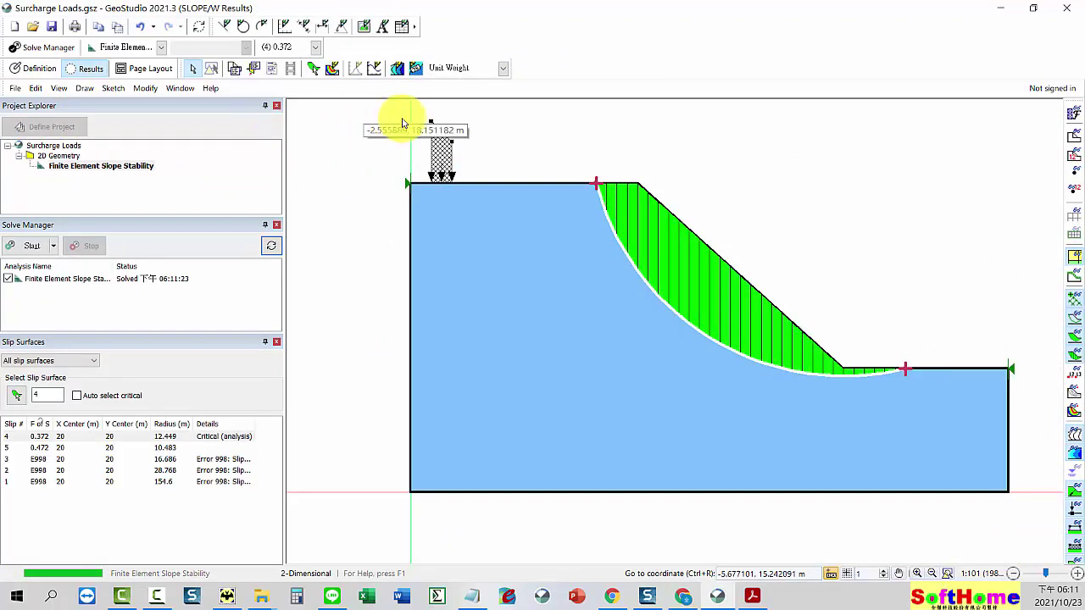
pyautogui.click(84, 88)
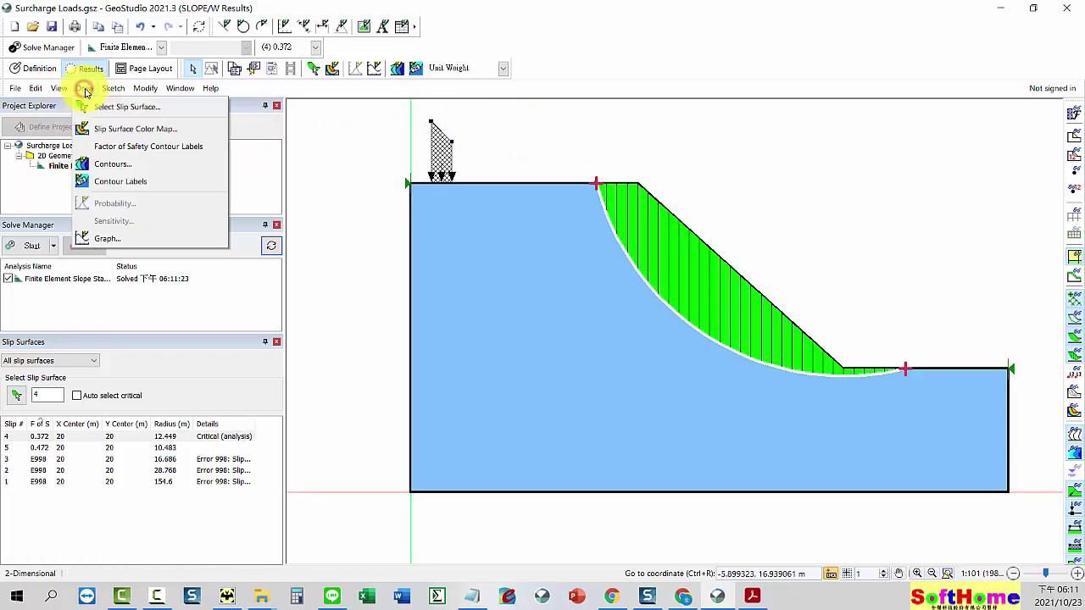
pyautogui.moveTo(113, 88)
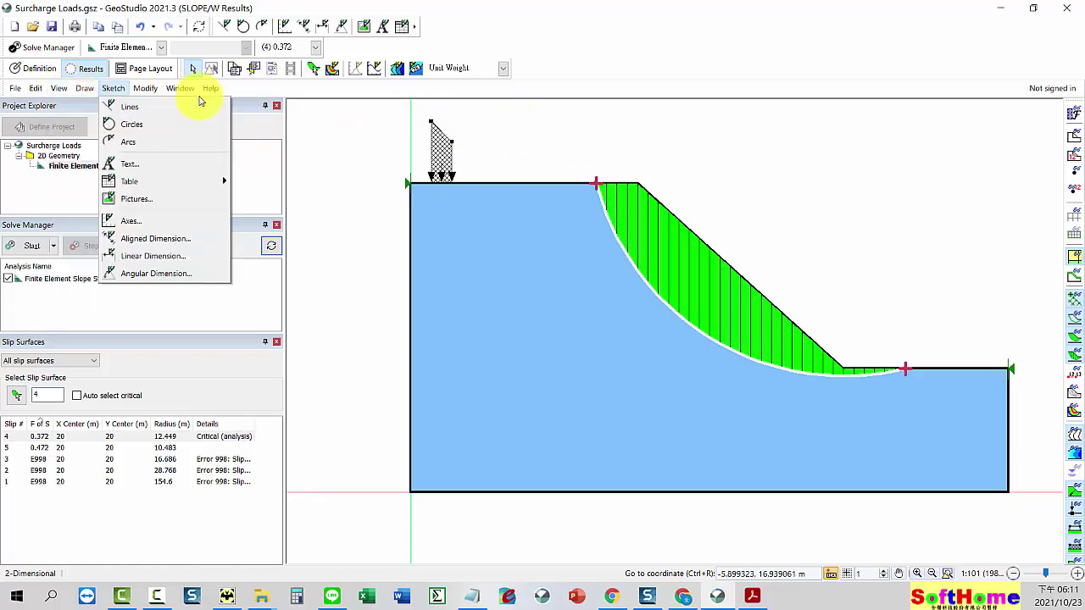
# Return to the model definition and add a second surcharge load to the surcharge load definitions
pyautogui.click(37, 68)
pyautogui.click(85, 88)
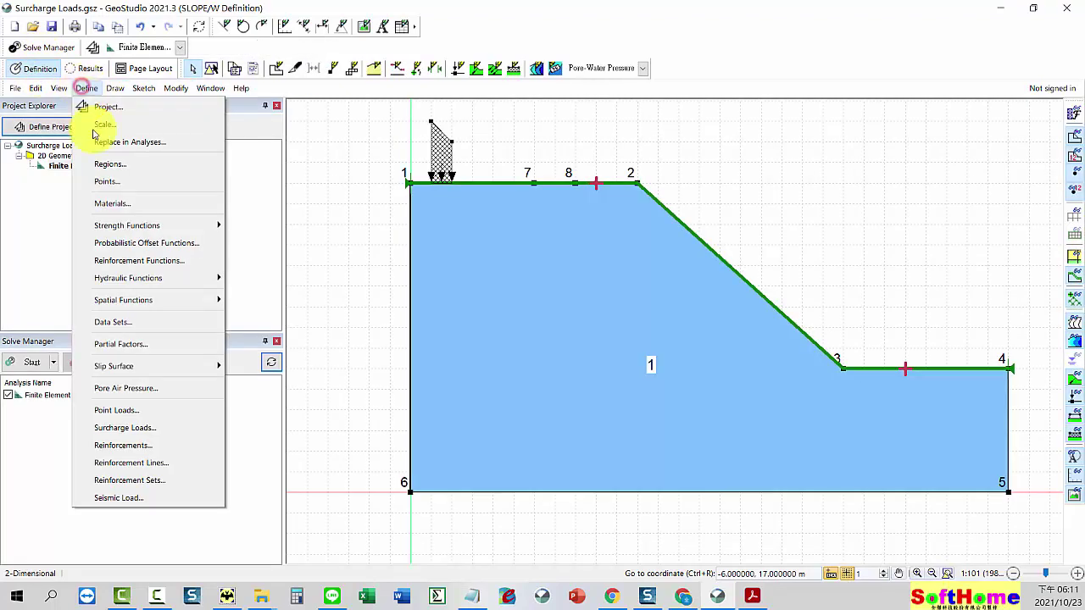
pyautogui.click(139, 427)
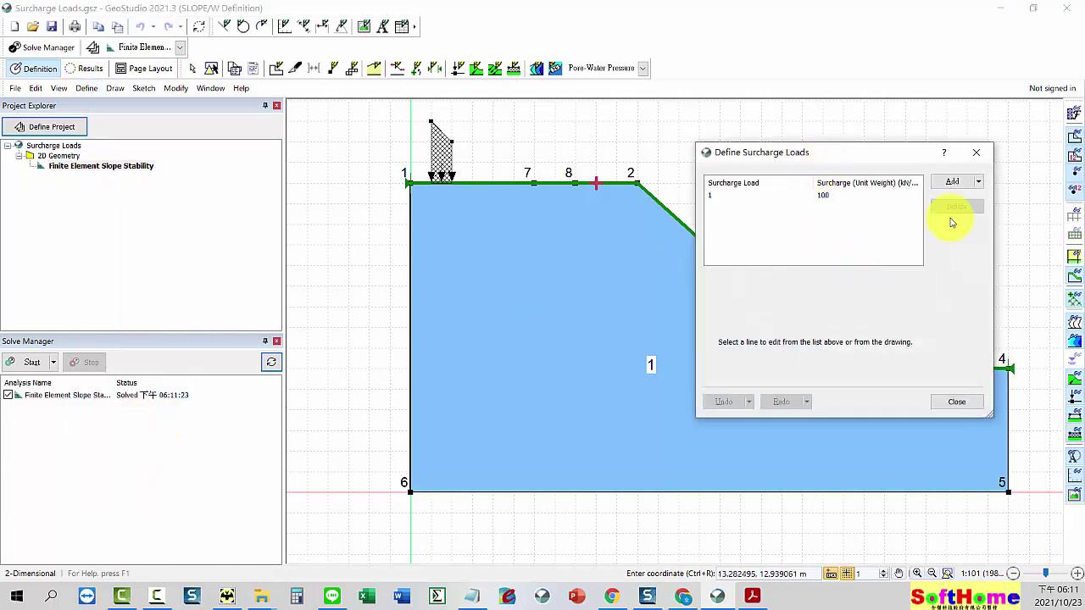
pyautogui.click(951, 183)
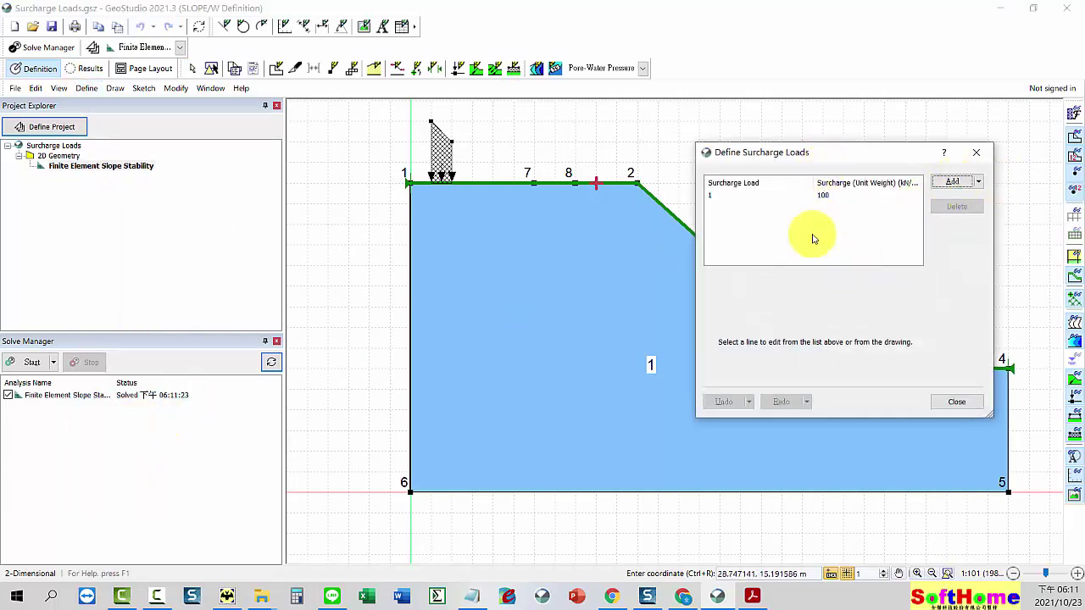
pyautogui.click(715, 196)
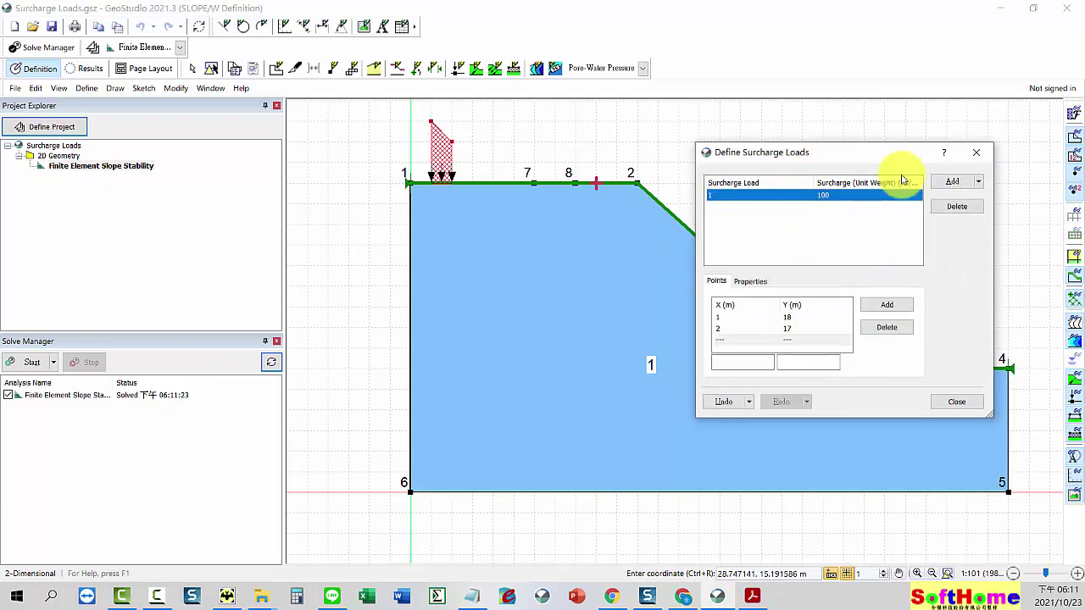
pyautogui.click(953, 182)
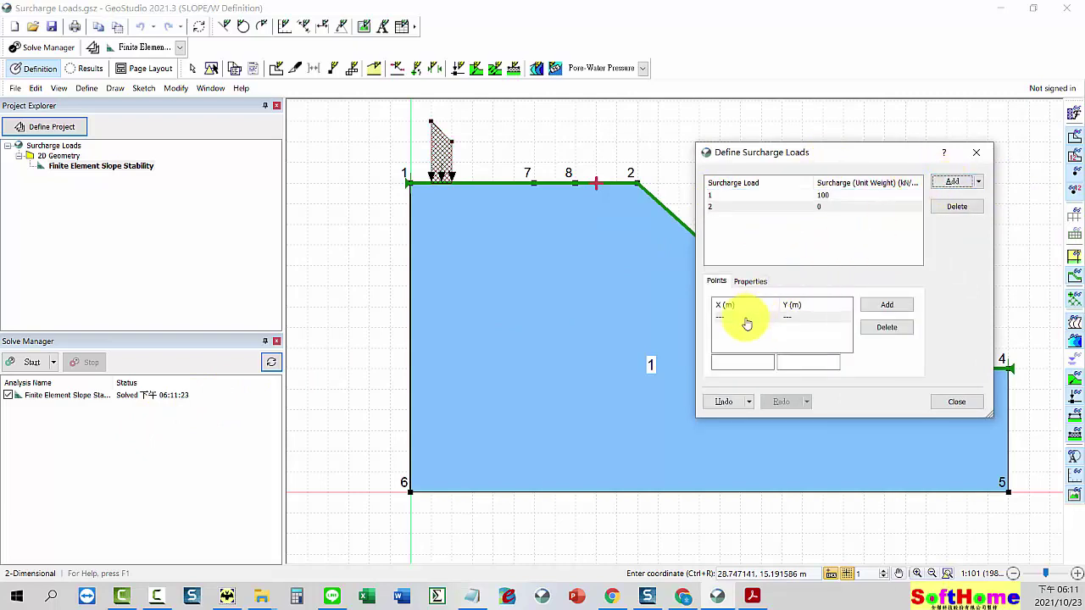
# Set the first point of the new surcharge load to X 3 m and Y 18 m
pyautogui.click(738, 320)
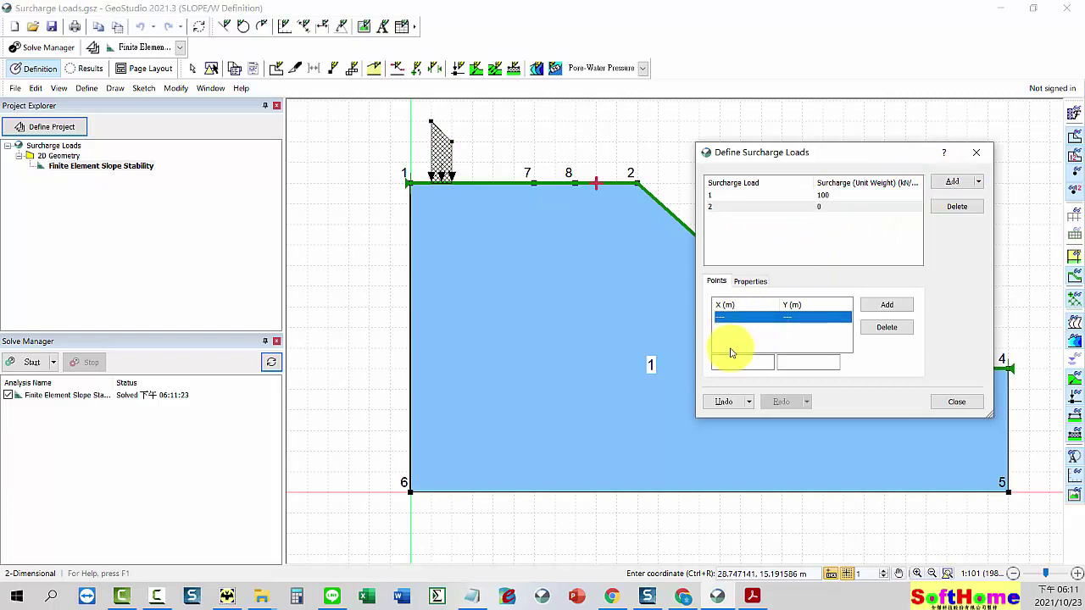
pyautogui.click(729, 362)
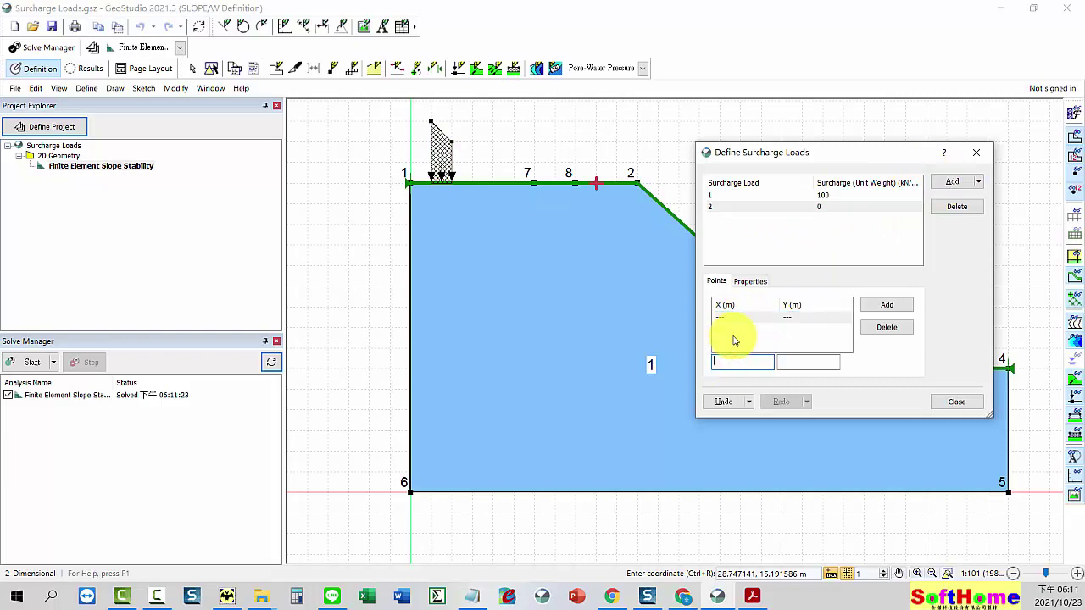
pyautogui.write('3')
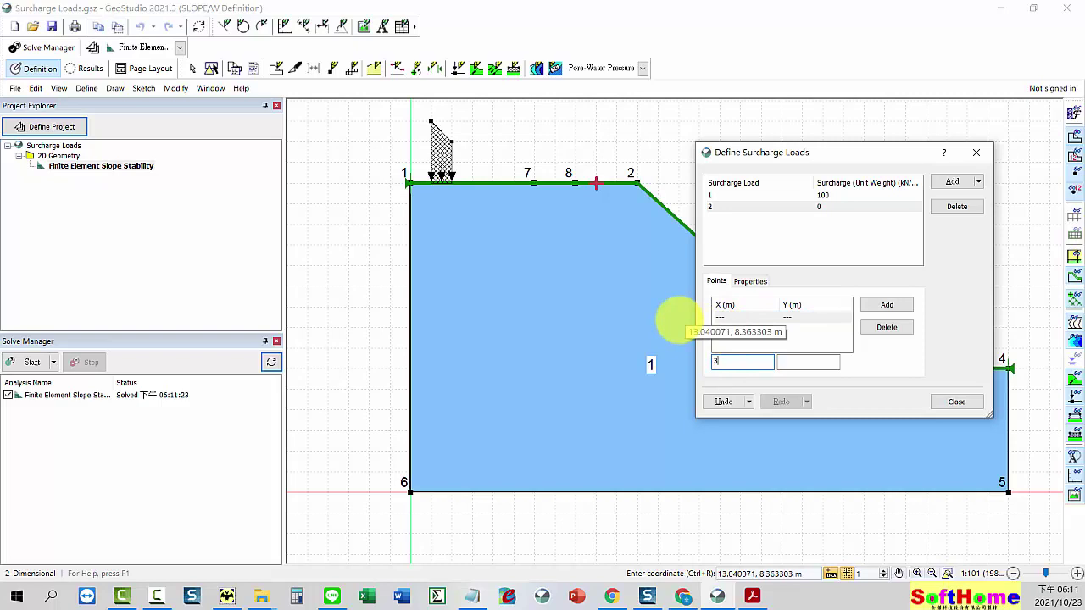
pyautogui.click(803, 321)
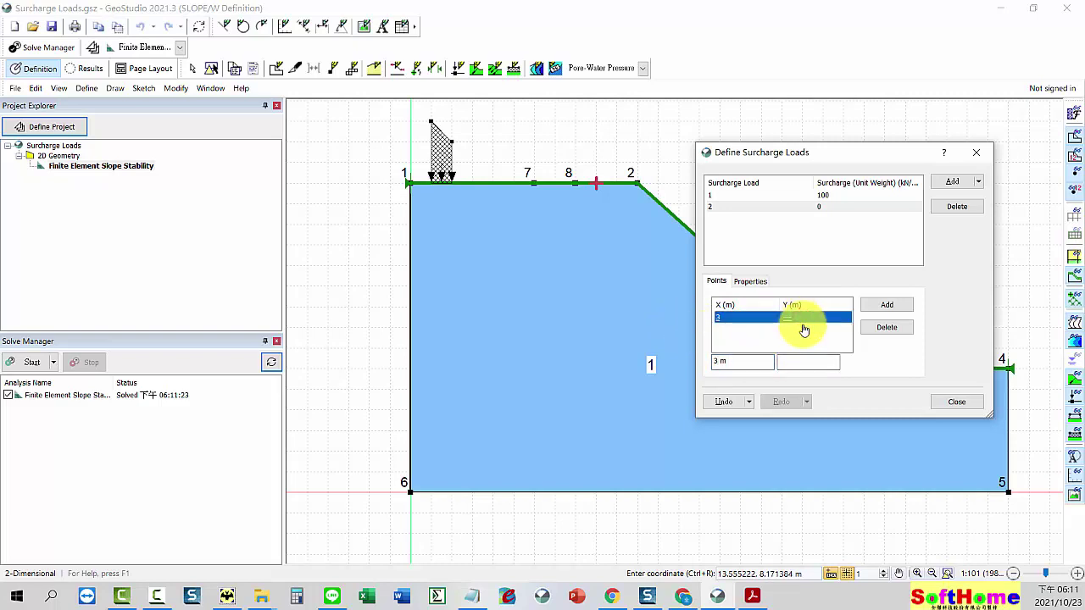
pyautogui.click(799, 362)
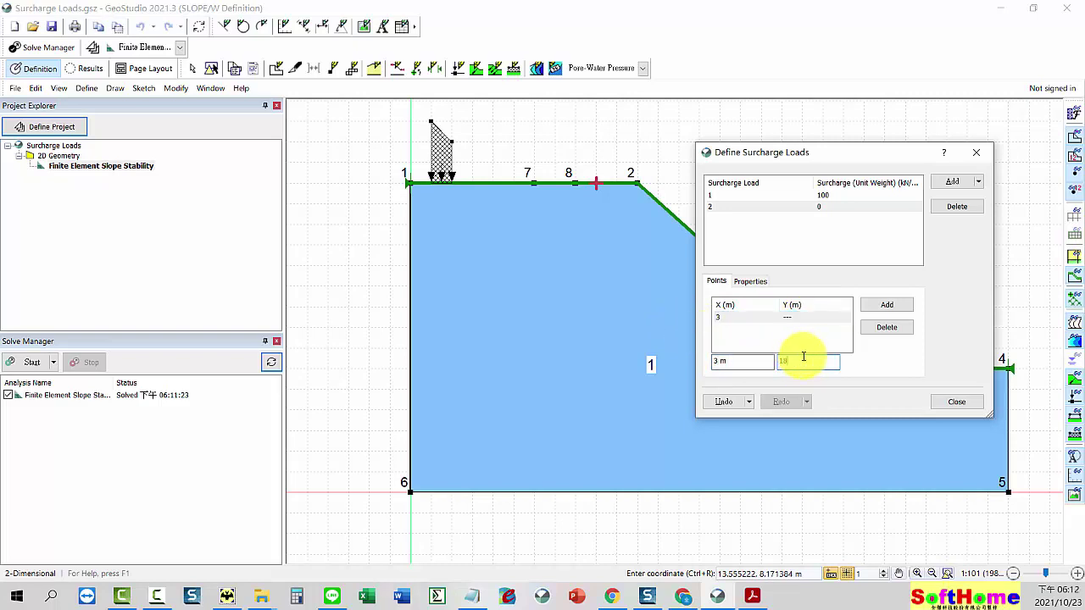
pyautogui.write('18')
# Add a second point at X 6 m and Y 18 m to the new surcharge load, and close the load definitions
pyautogui.click(885, 310)
pyautogui.click(746, 364)
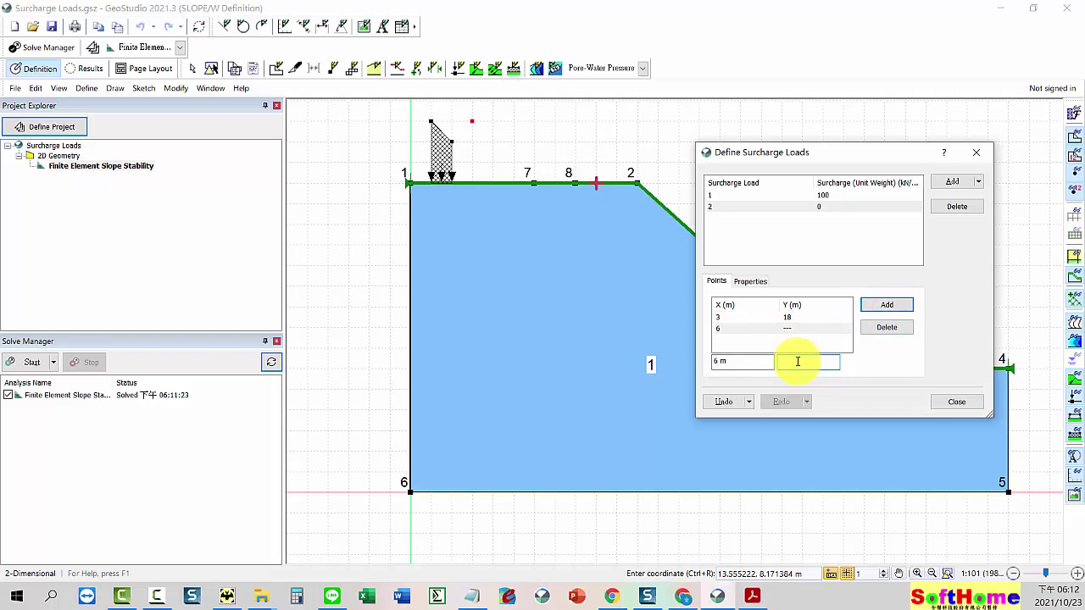
pyautogui.write('18')
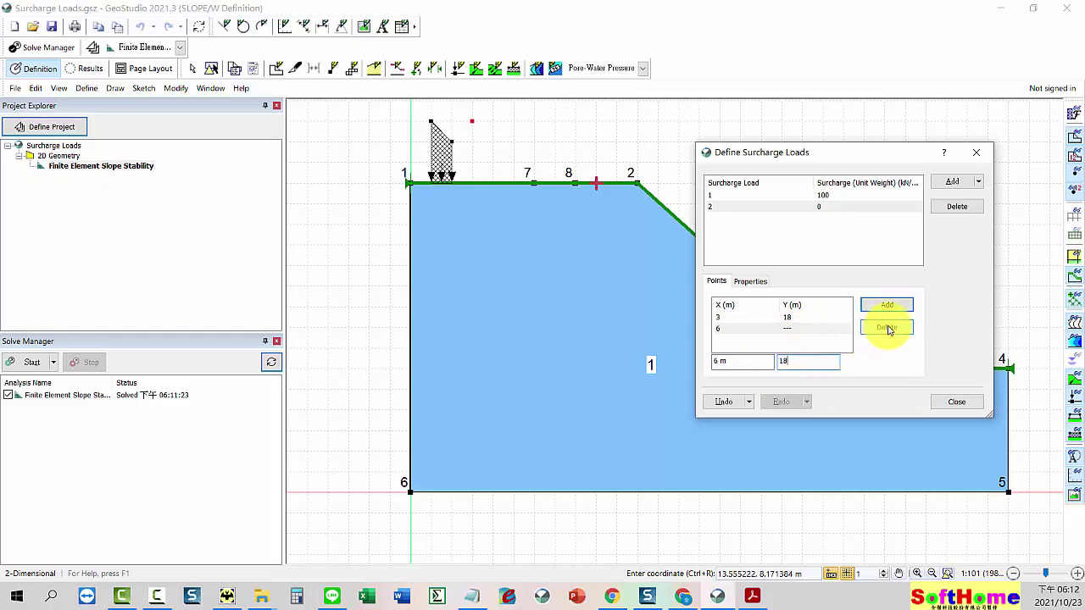
pyautogui.press('Return')
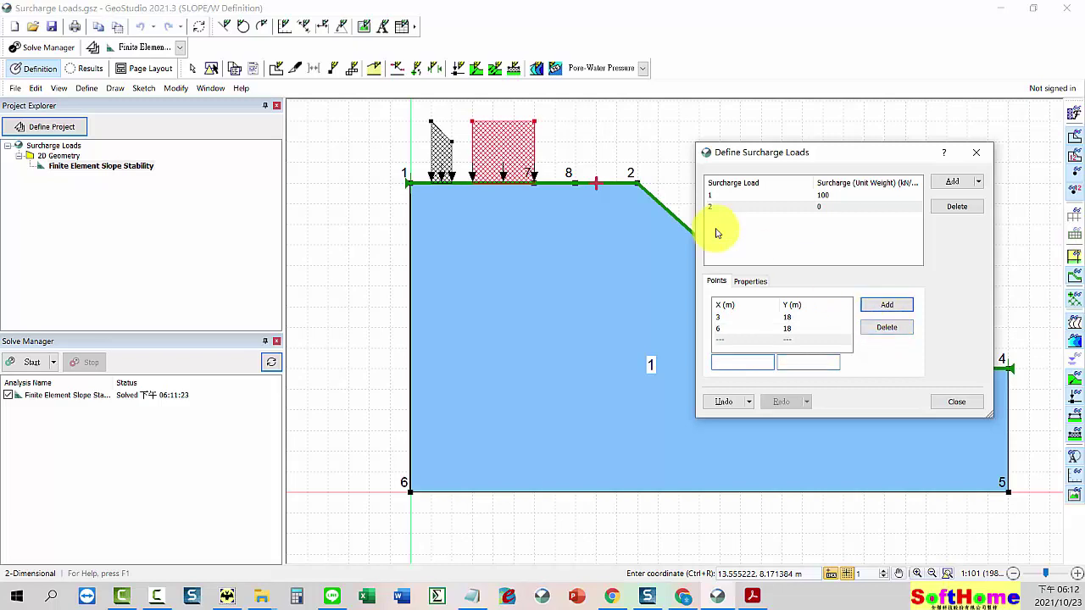
pyautogui.click(979, 154)
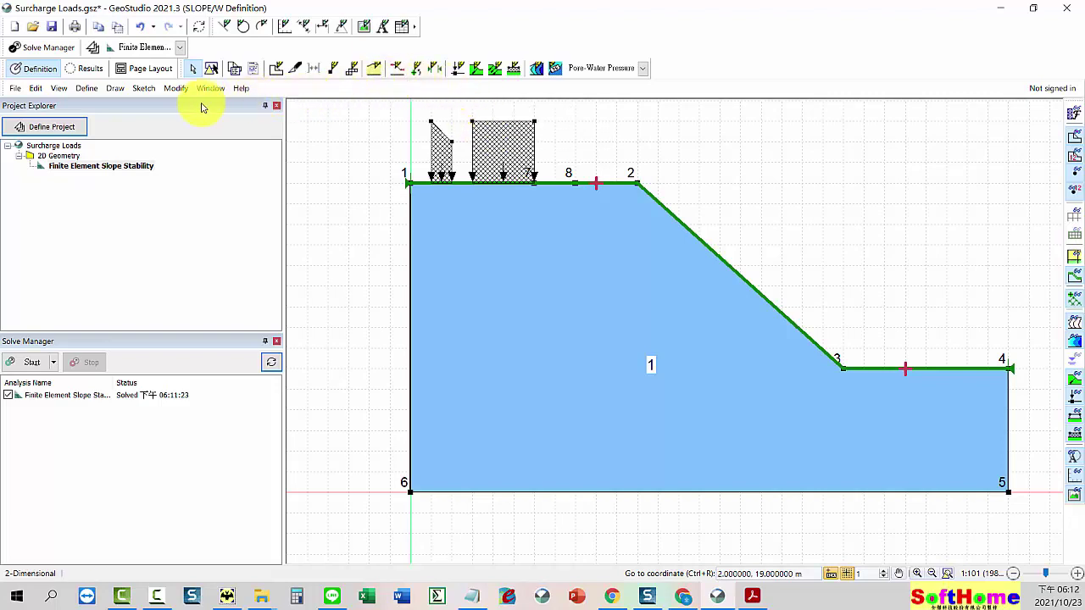
pyautogui.click(85, 89)
pyautogui.click(136, 428)
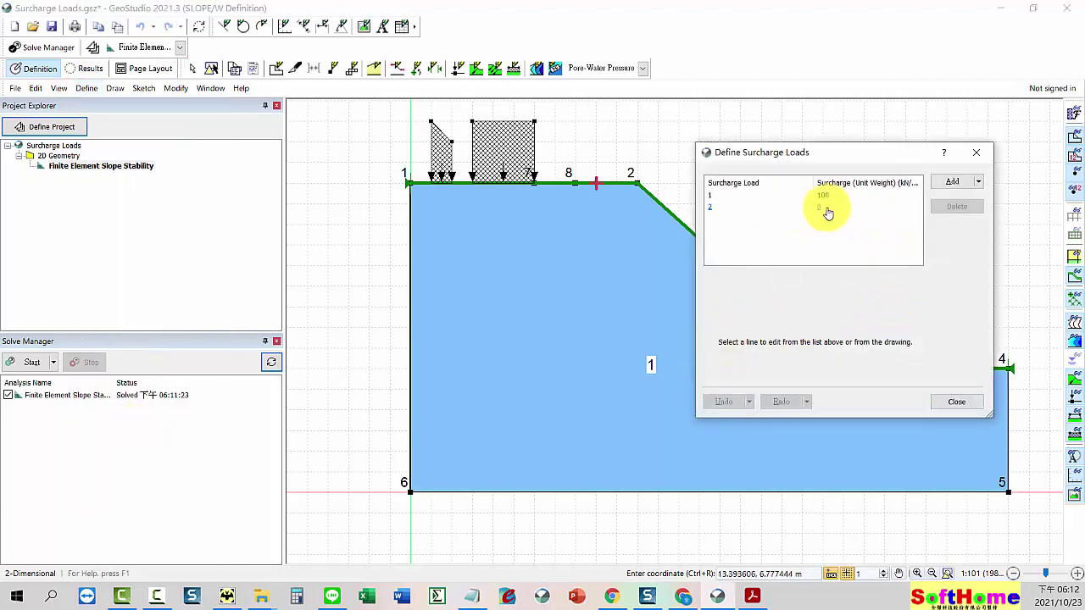
pyautogui.click(823, 208)
pyautogui.rightClick(823, 210)
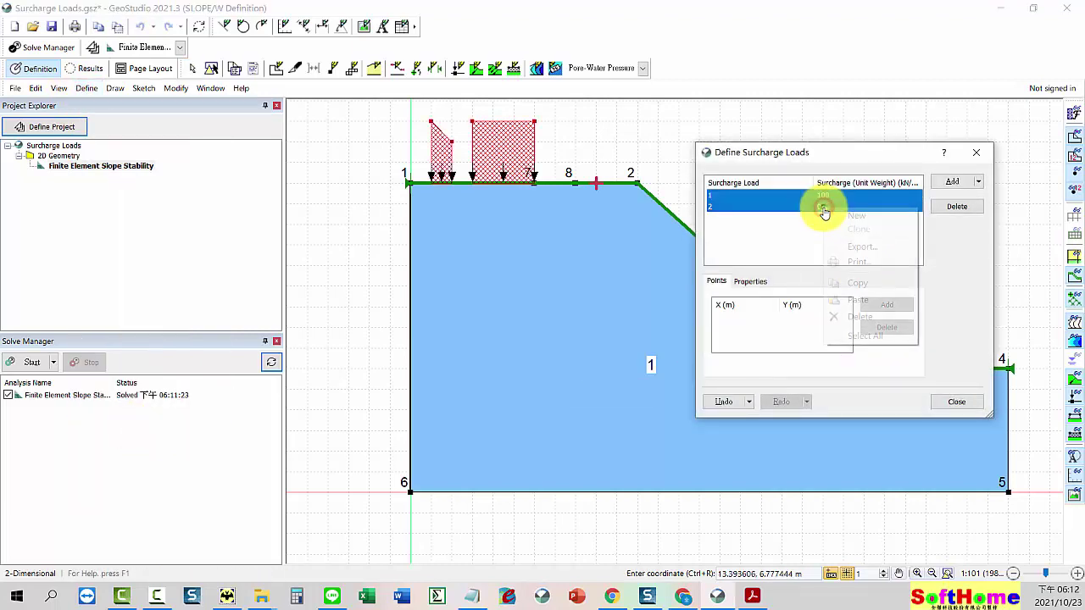
pyautogui.click(820, 208)
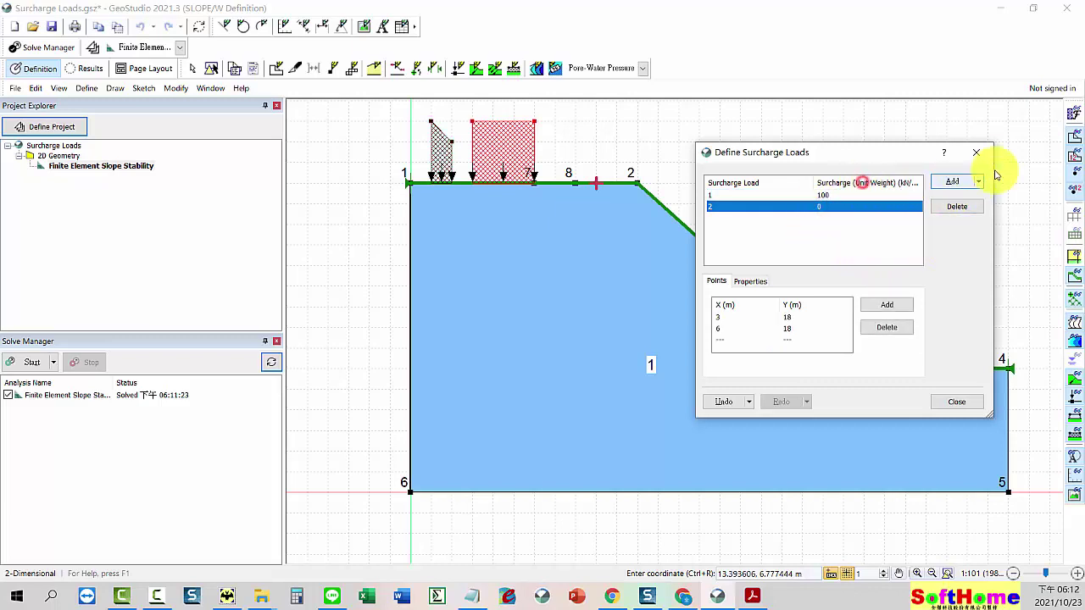
pyautogui.click(976, 153)
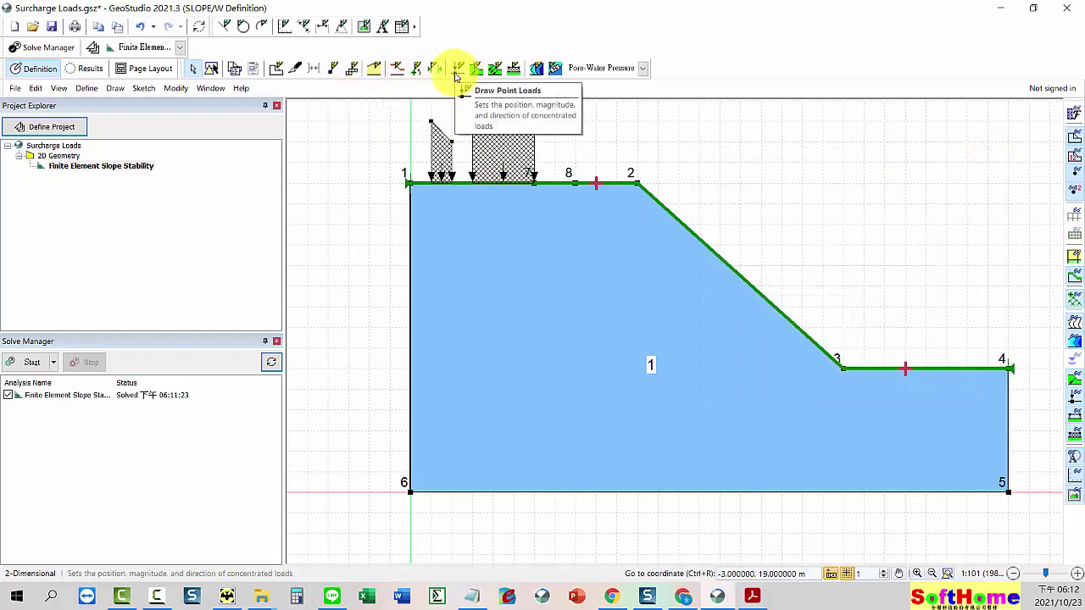
# Set the second surcharge load's unit weight to 50 kN/m³ with Draw Surcharge Loads, and solve the analysis again
pyautogui.click(512, 69)
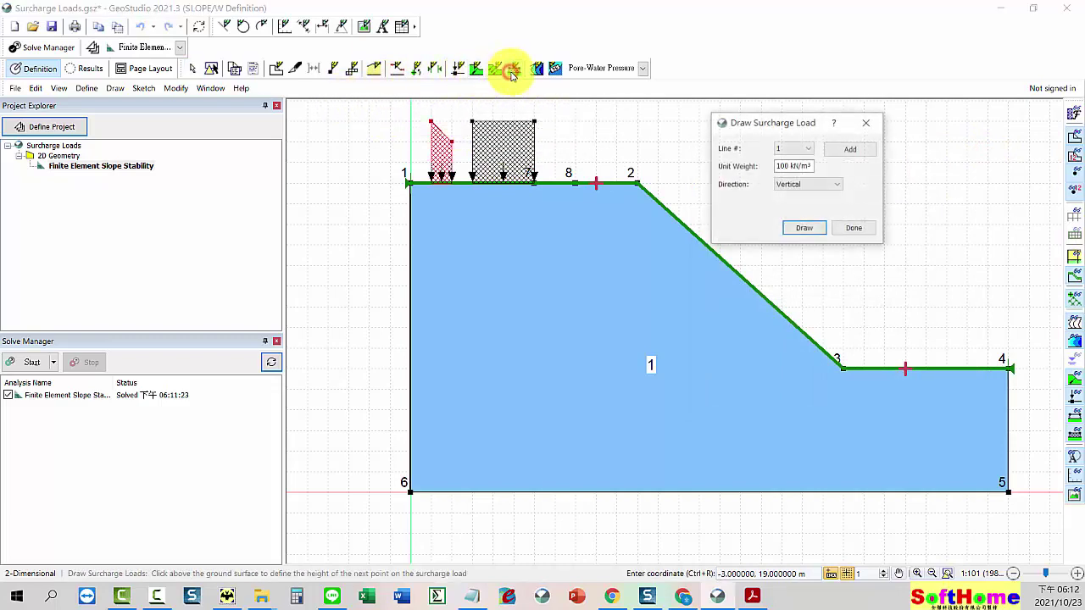
pyautogui.click(793, 168)
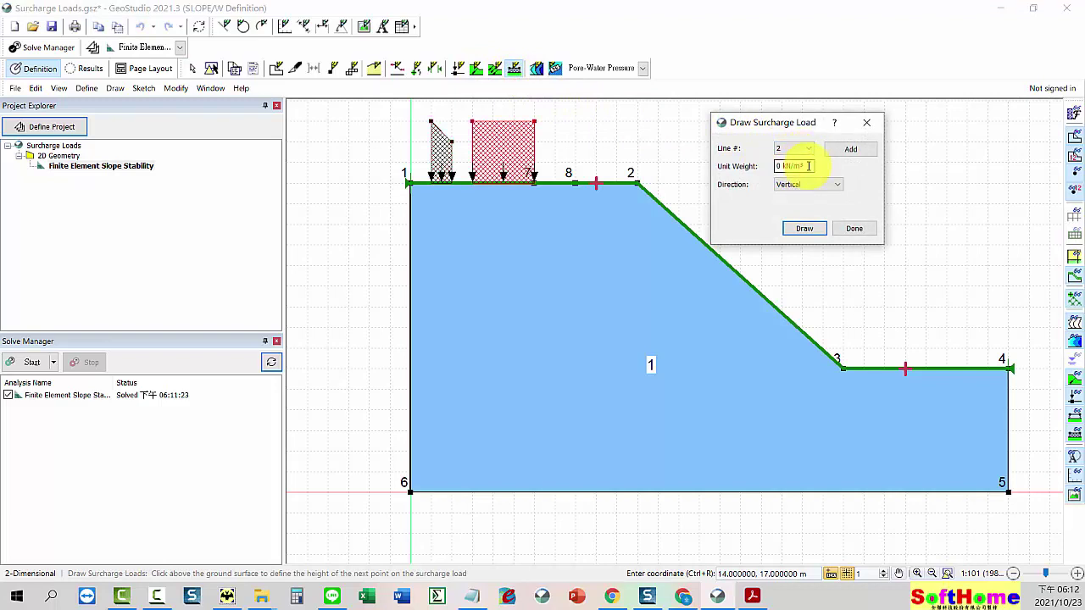
pyautogui.moveTo(807, 166); pyautogui.dragTo(773, 166)
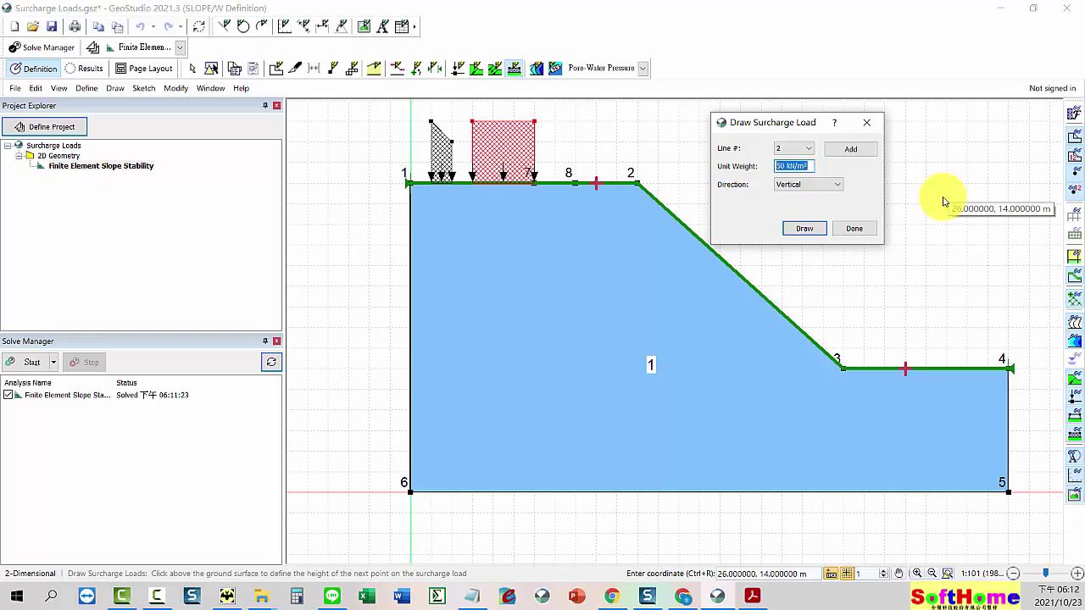
pyautogui.click(806, 232)
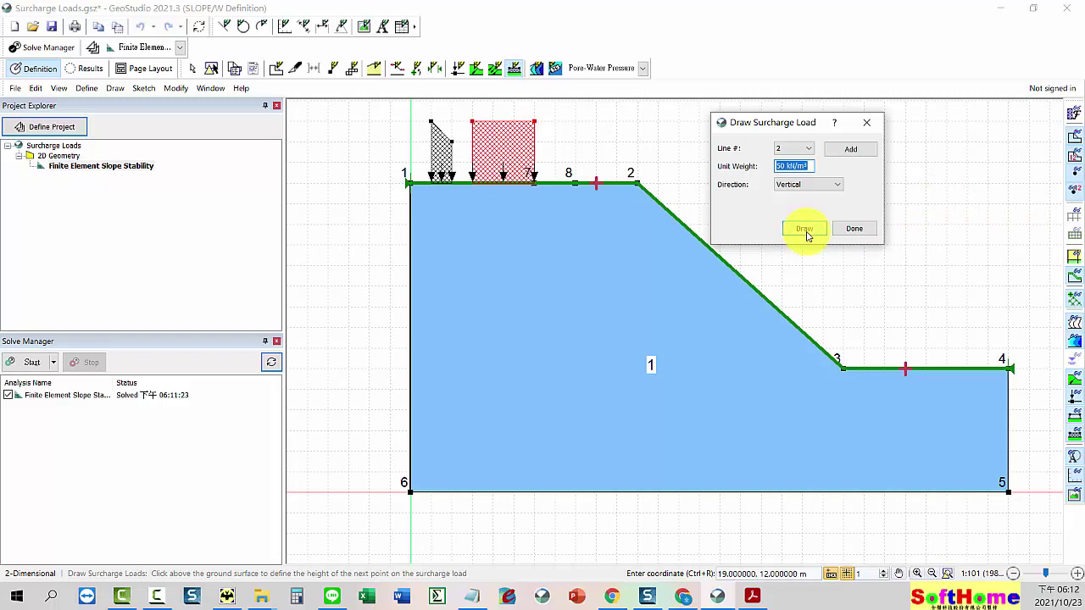
pyautogui.click(850, 230)
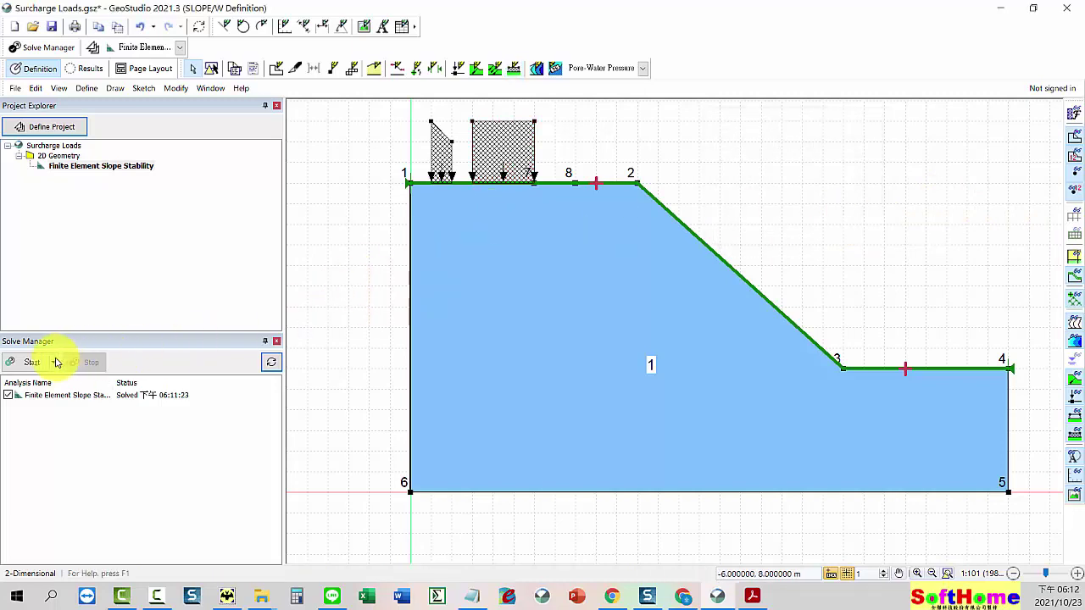
pyautogui.click(21, 364)
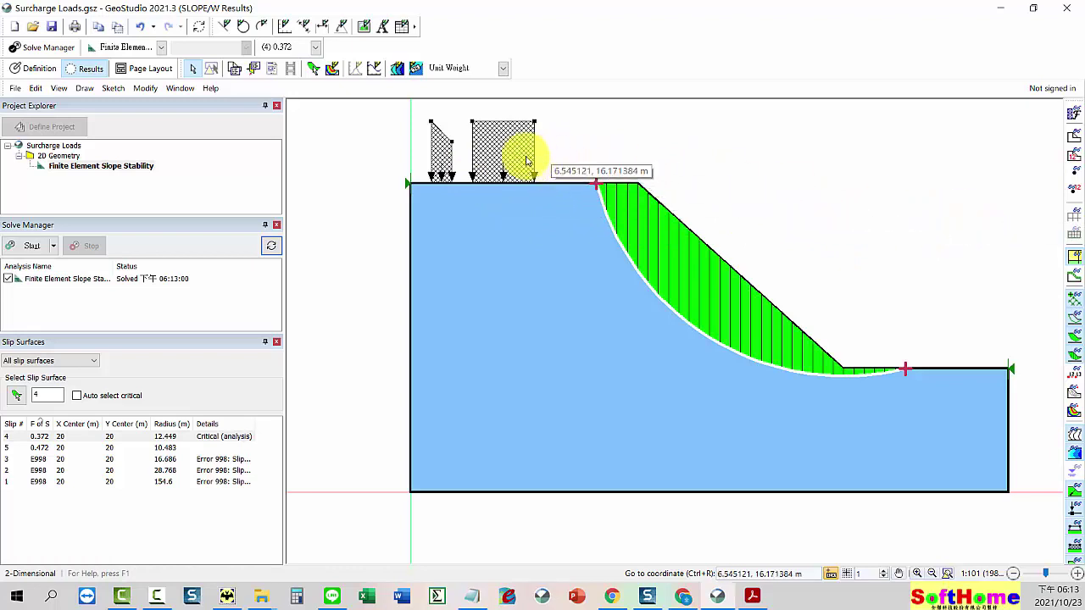
pyautogui.click(145, 88)
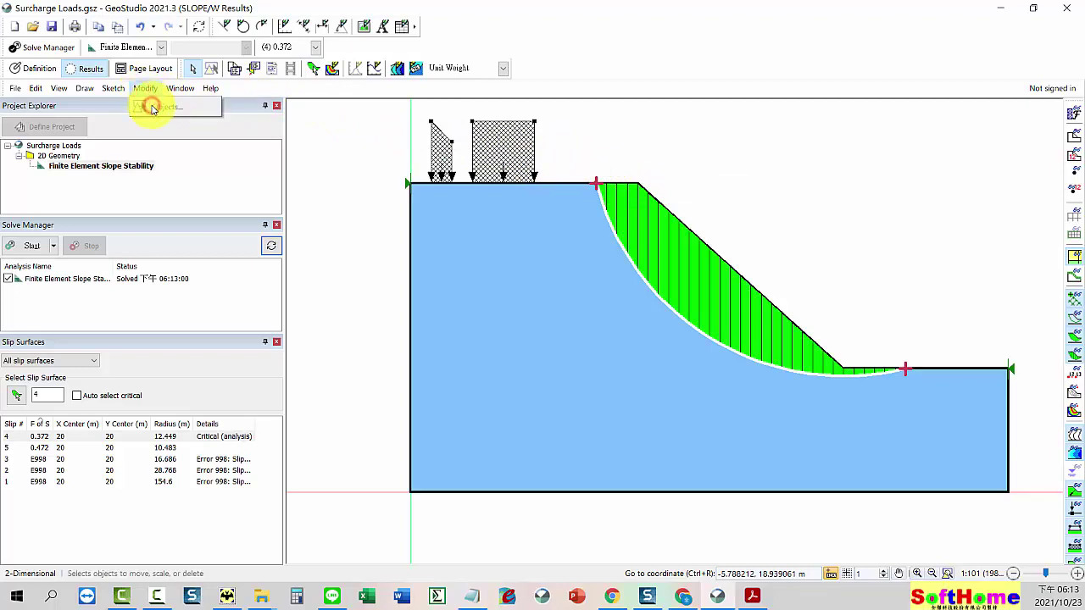
# Return to the definition and use Modify Objects to move the second surcharge load's end point to (8, 18) m
pyautogui.click(30, 68)
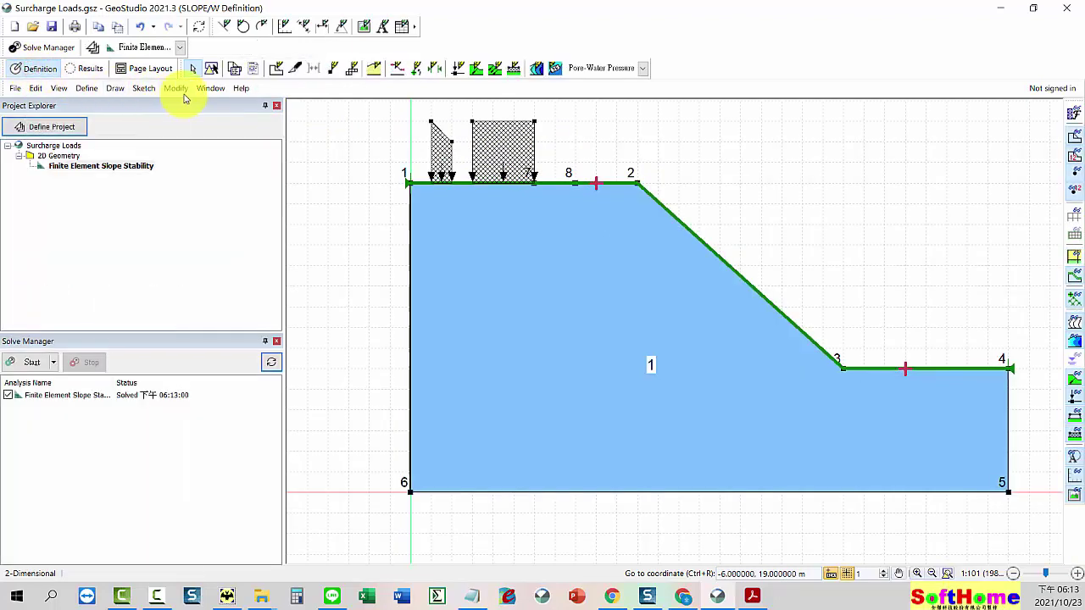
pyautogui.click(176, 88)
pyautogui.click(190, 106)
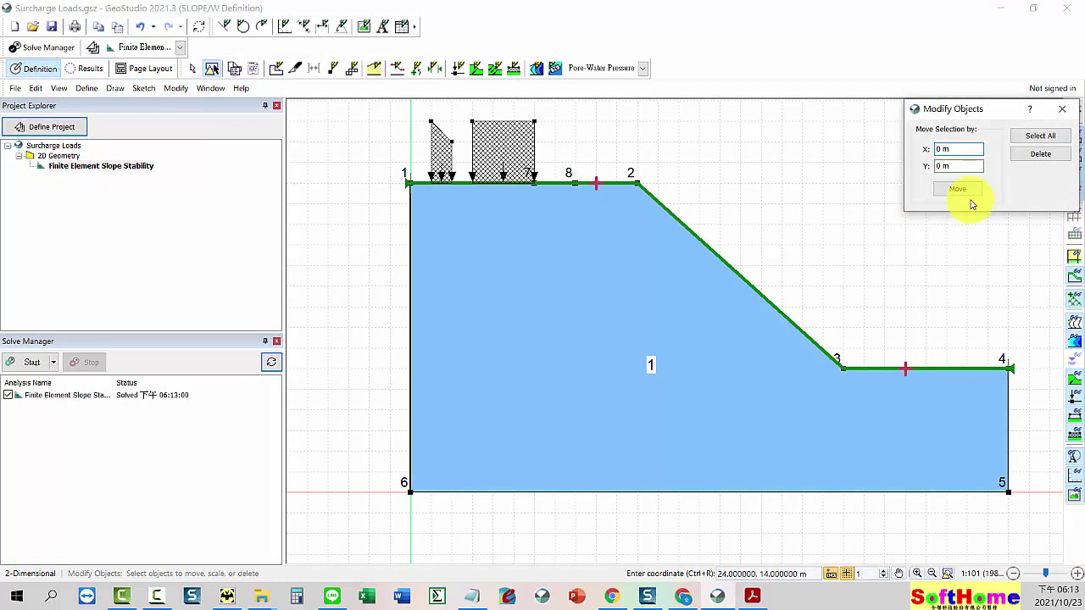
pyautogui.click(520, 150)
pyautogui.click(958, 189)
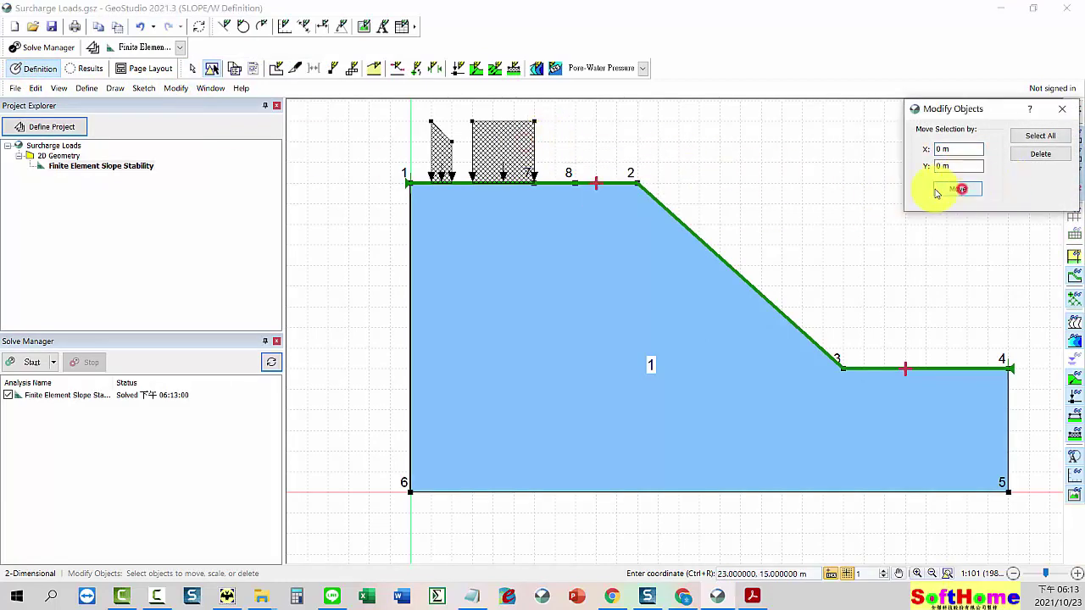
pyautogui.click(529, 145)
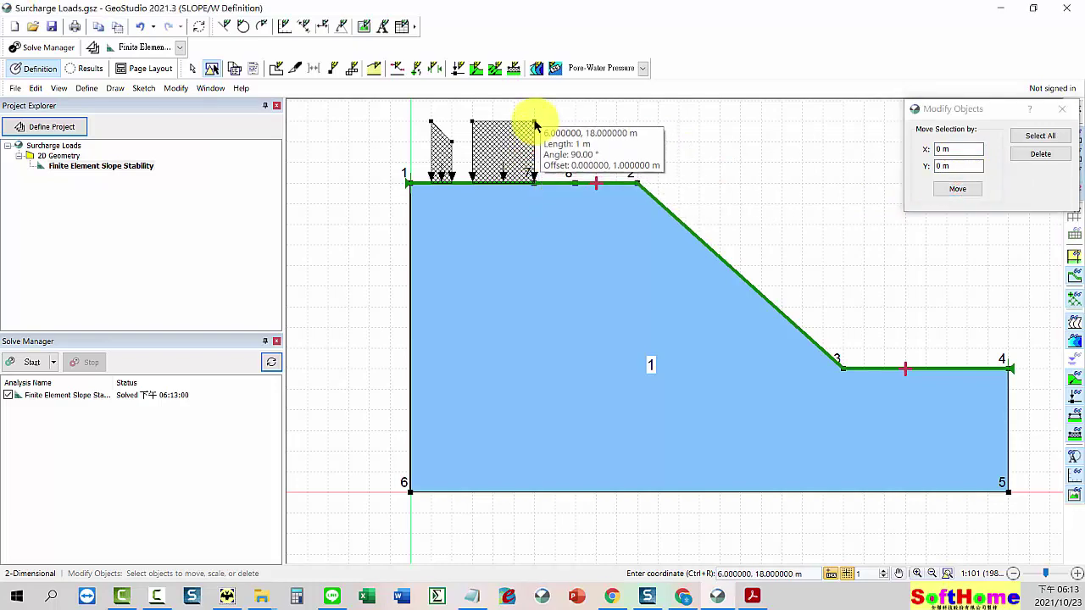
pyautogui.click(576, 124)
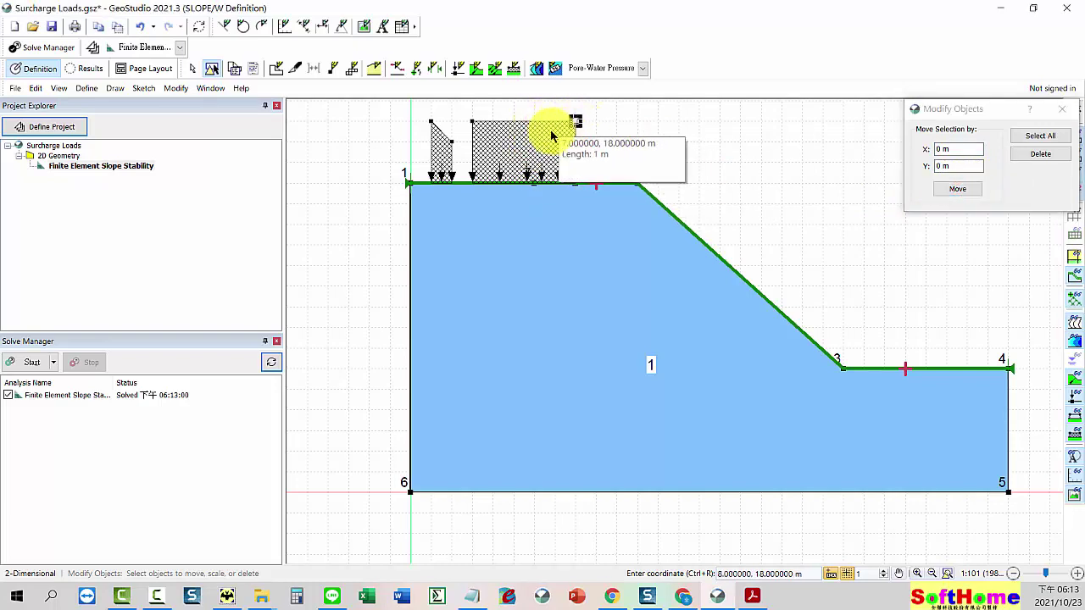
pyautogui.click(575, 124)
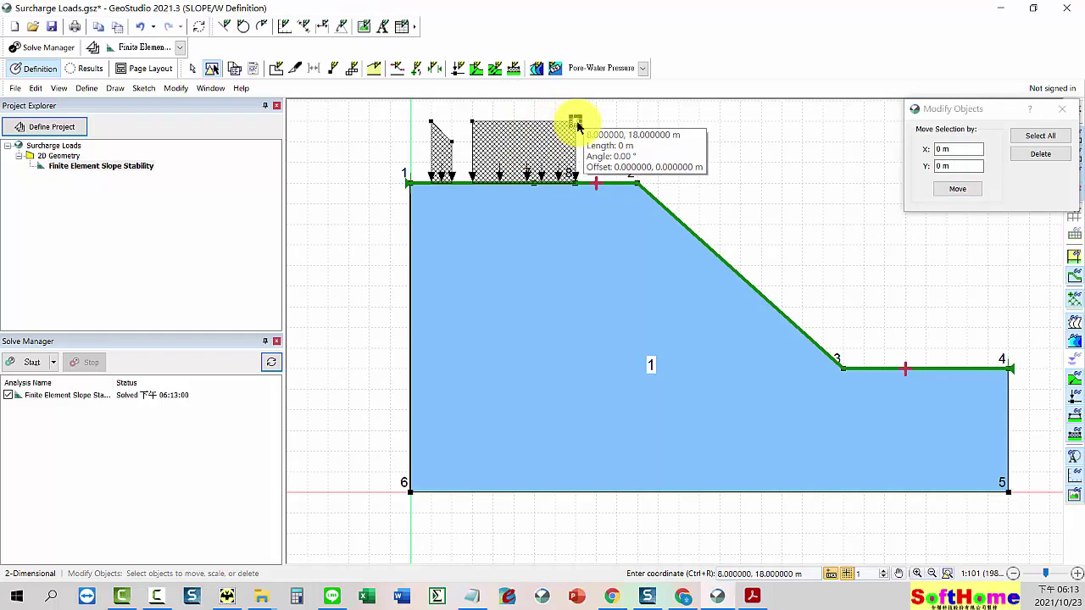
# Move the second surcharge load's first point to (4, 17) m and the first load's end point to (3, 18) m
pyautogui.click(473, 123)
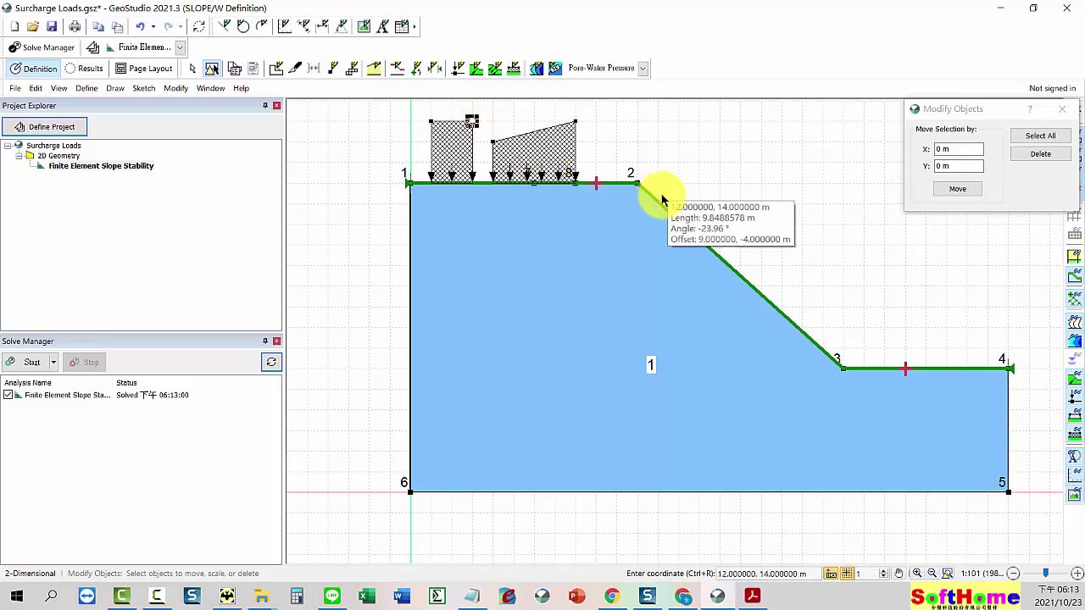